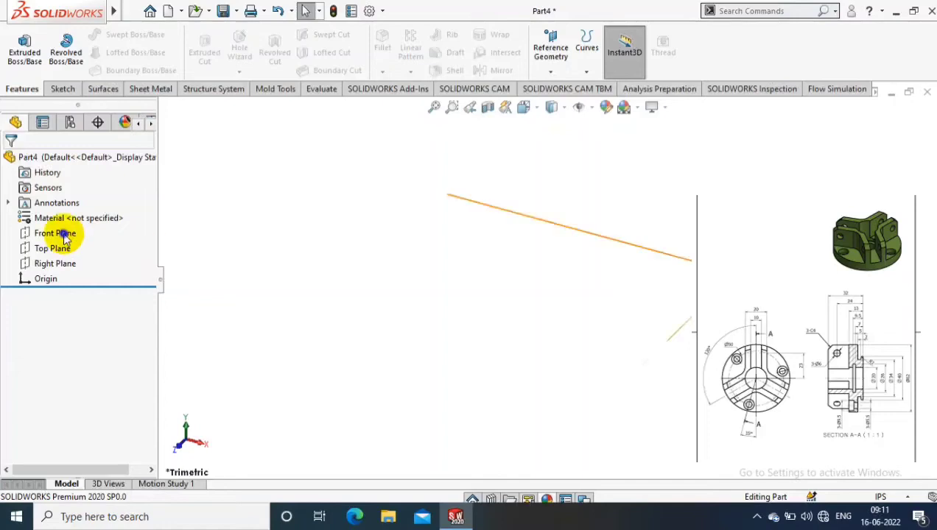
Start a sketch on the Front Plane and draw a vertical centerline down from the origin
{"action": "right_click", "coordinate": [65, 235]}
{"action": "left_click", "coordinate": [118, 214]}
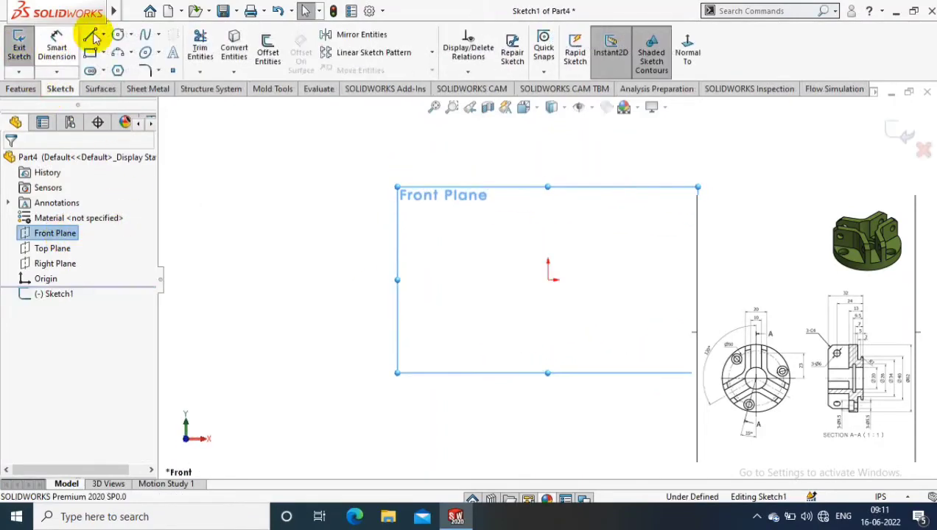
{"action": "left_click", "coordinate": [92, 36]}
{"action": "left_click_drag", "start_coordinate": [547, 280], "coordinate": [547, 376]}
{"action": "key", "text": "Escape"}
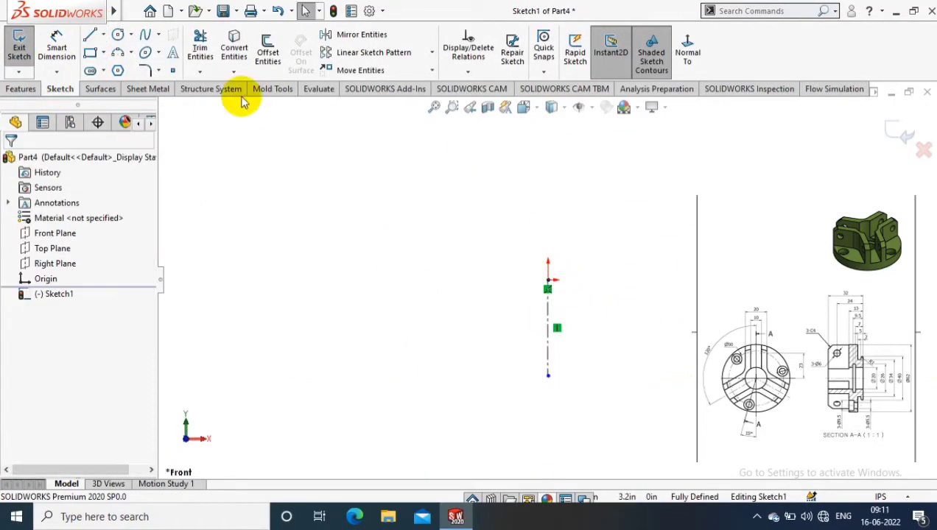
Draw the profile's bottom edge, lower step, right edge and top edge beside the centerline
{"action": "key", "text": "l"}
{"action": "scroll", "coordinate": [666, 324], "scroll_direction": "down", "scroll_amount": 2}
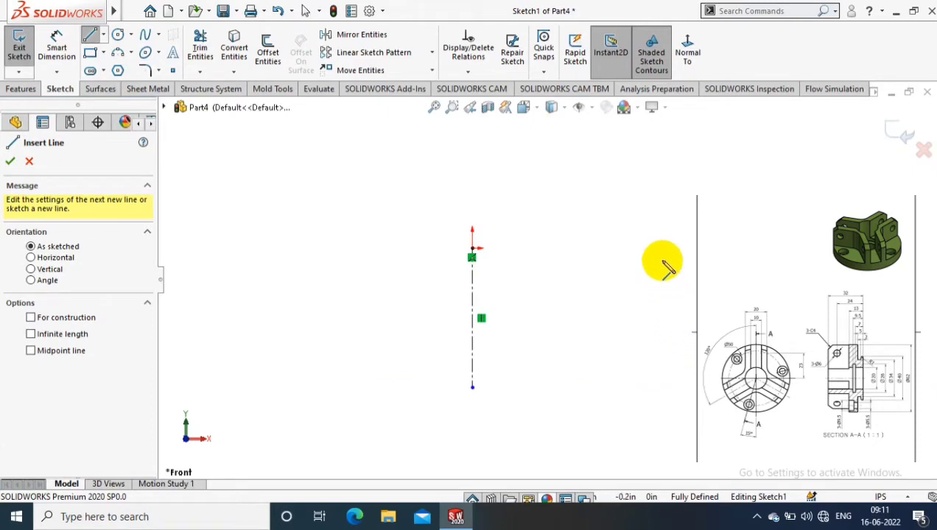
{"action": "left_click_drag", "start_coordinate": [561, 389], "coordinate": [637, 387]}
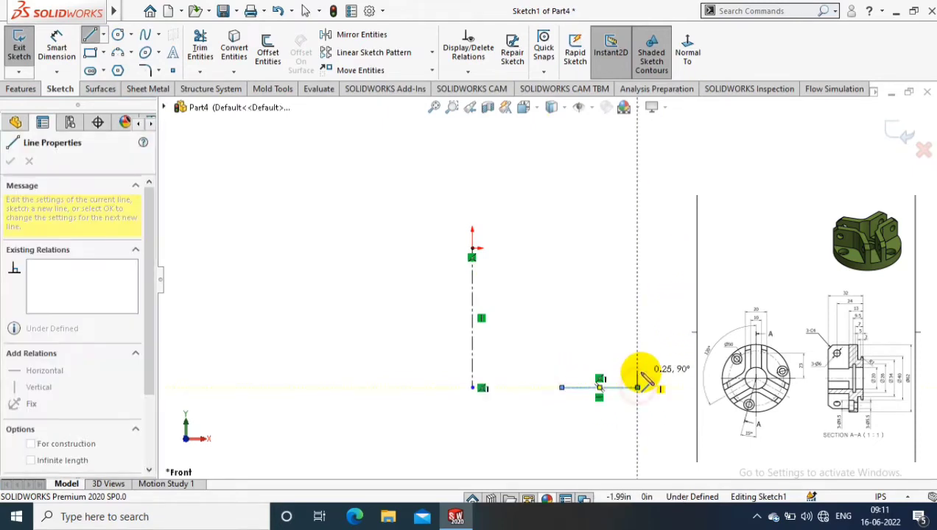
{"action": "left_click", "coordinate": [599, 381]}
{"action": "left_click", "coordinate": [599, 346]}
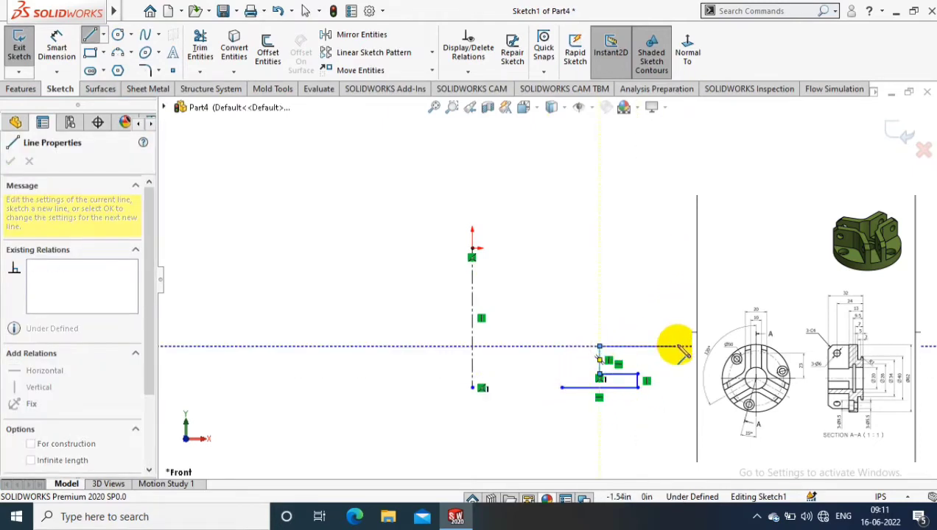
{"action": "left_click", "coordinate": [676, 346]}
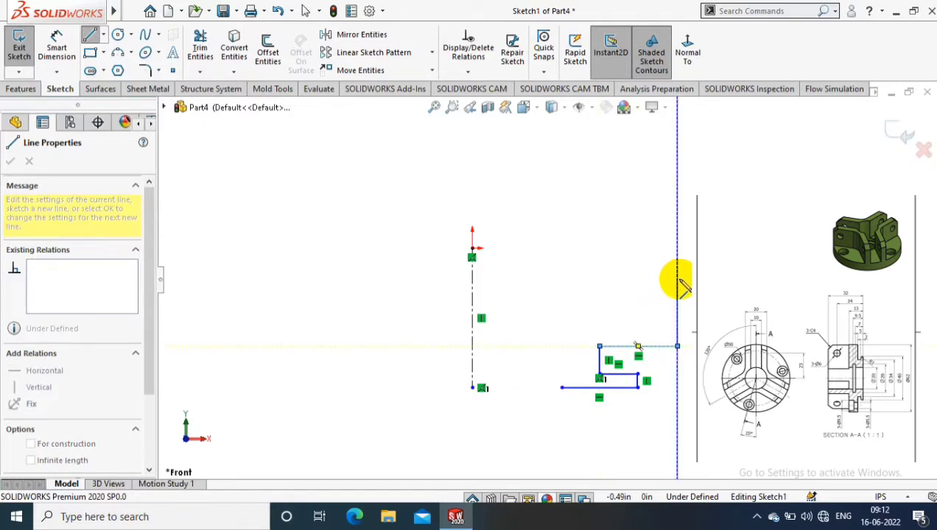
{"action": "left_click", "coordinate": [676, 279]}
{"action": "left_click", "coordinate": [561, 279]}
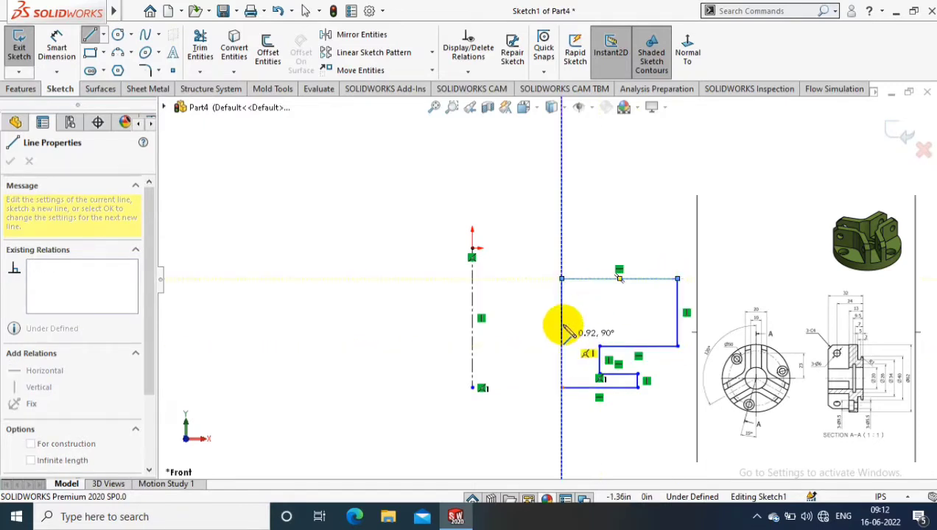
Add the small notch on the left side and close the profile at its start point
{"action": "left_click", "coordinate": [562, 318]}
{"action": "left_click", "coordinate": [582, 317]}
{"action": "left_click", "coordinate": [582, 334]}
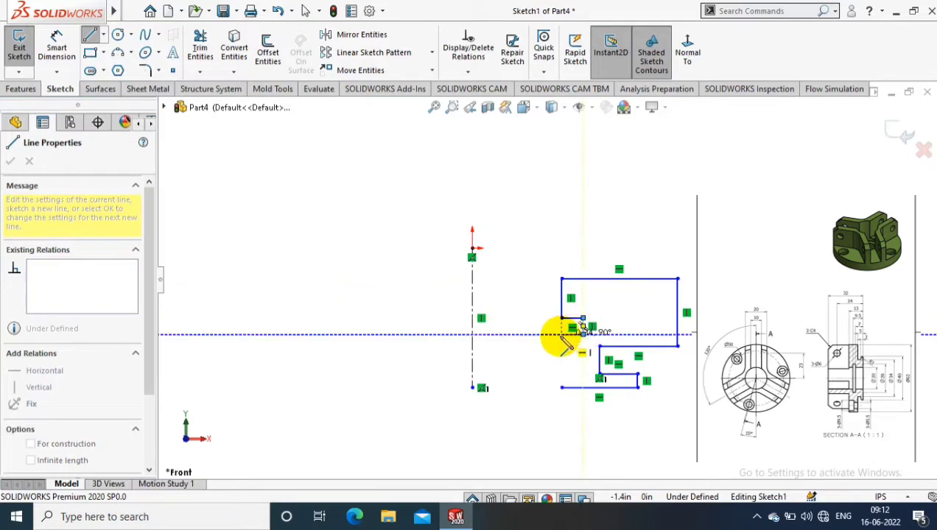
{"action": "left_click", "coordinate": [561, 334]}
{"action": "left_click", "coordinate": [562, 388]}
{"action": "left_click", "coordinate": [56, 46]}
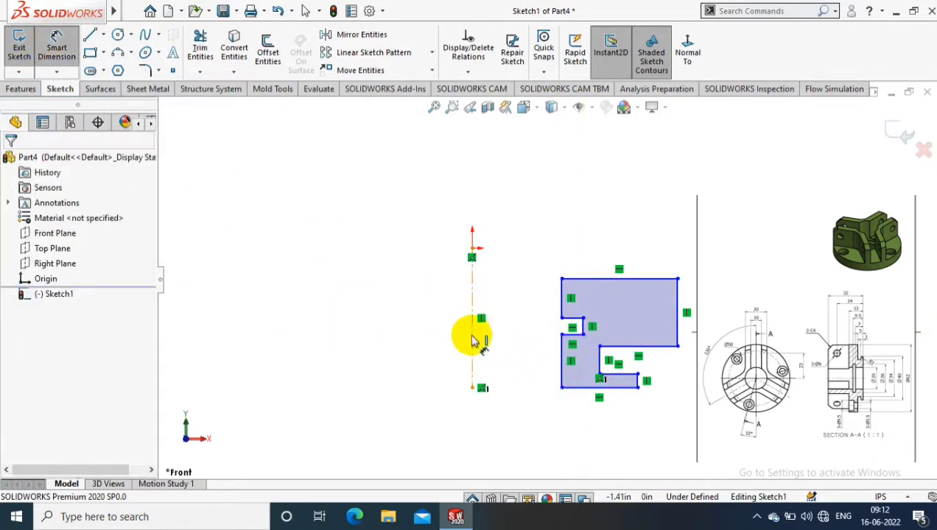
{"action": "left_click", "coordinate": [473, 340]}
Reopen Sketch1 and add the 40 mm bottom diameter about the centerline
{"action": "key", "text": "Escape"}
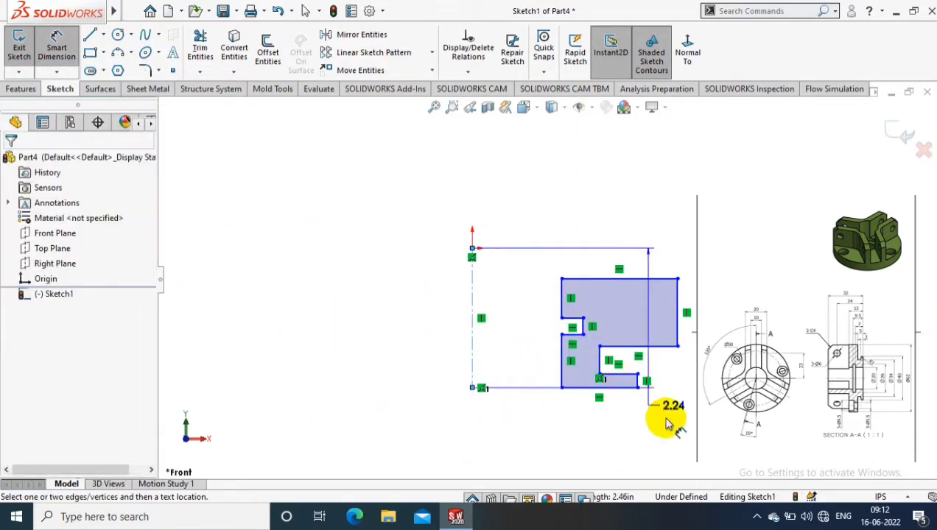
{"action": "key", "text": "ctrl+b"}
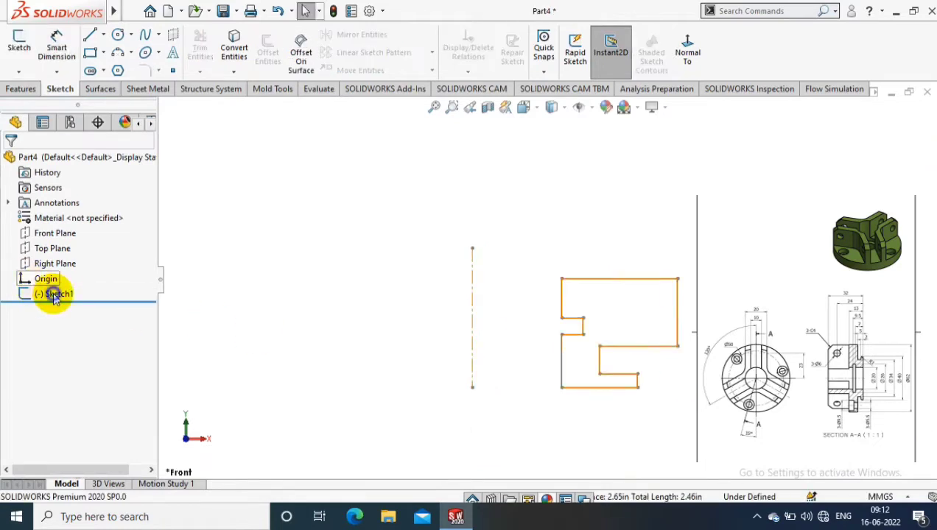
{"action": "right_click", "coordinate": [53, 295]}
{"action": "left_click", "coordinate": [68, 199]}
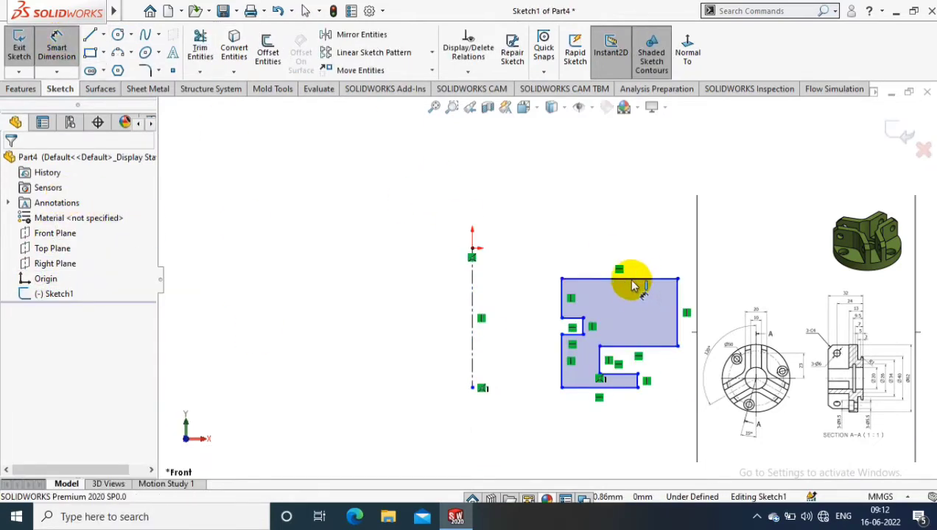
{"action": "left_click", "coordinate": [638, 387]}
{"action": "left_click", "coordinate": [472, 335]}
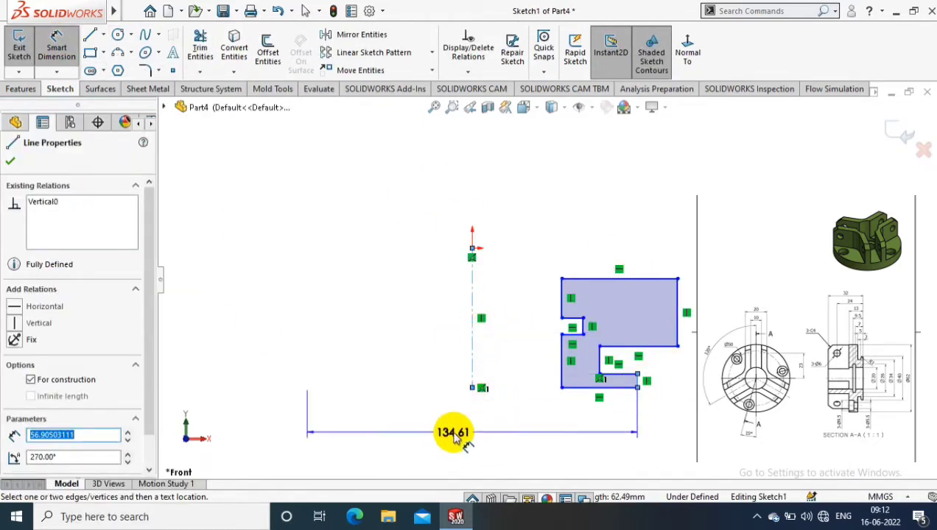
{"action": "left_click", "coordinate": [454, 436]}
{"action": "type", "text": "40"}
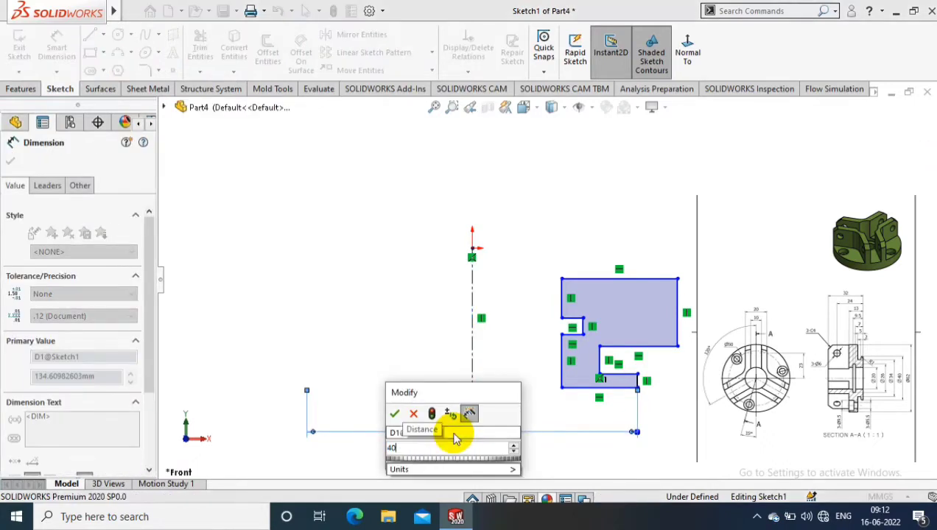
{"action": "key", "text": "Return"}
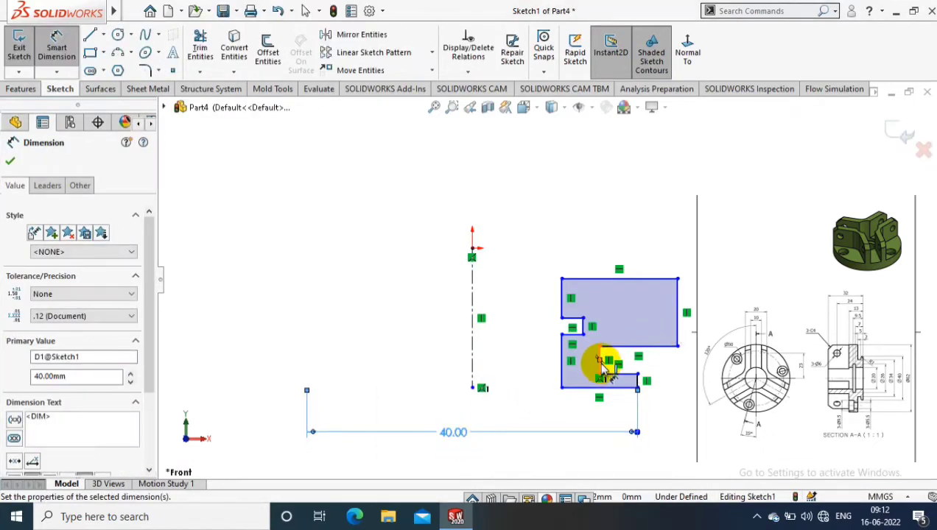
Add the 34 mm step diameter and the 26 mm left-edge diameter
{"action": "left_click", "coordinate": [601, 365]}
{"action": "left_click", "coordinate": [472, 368]}
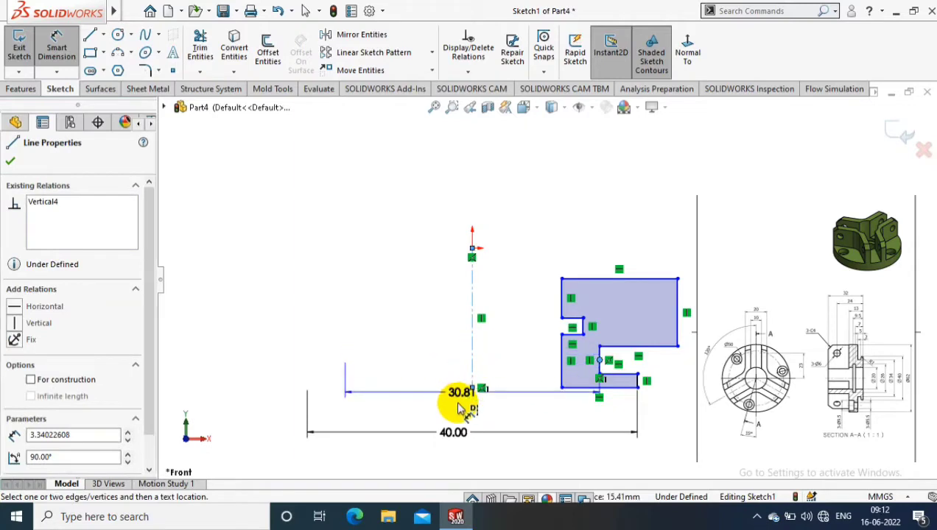
{"action": "left_click", "coordinate": [463, 420]}
{"action": "type", "text": "4"}
{"action": "key", "text": "Return"}
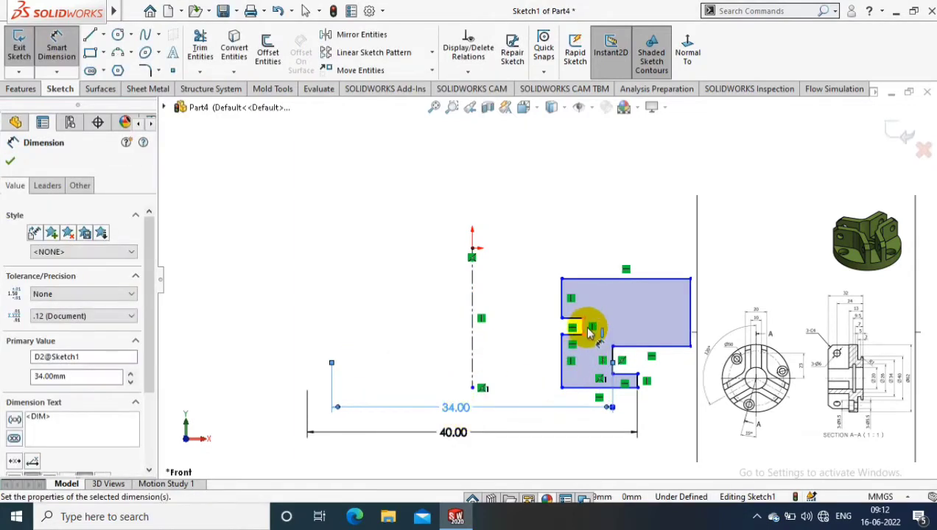
{"action": "left_click", "coordinate": [582, 331]}
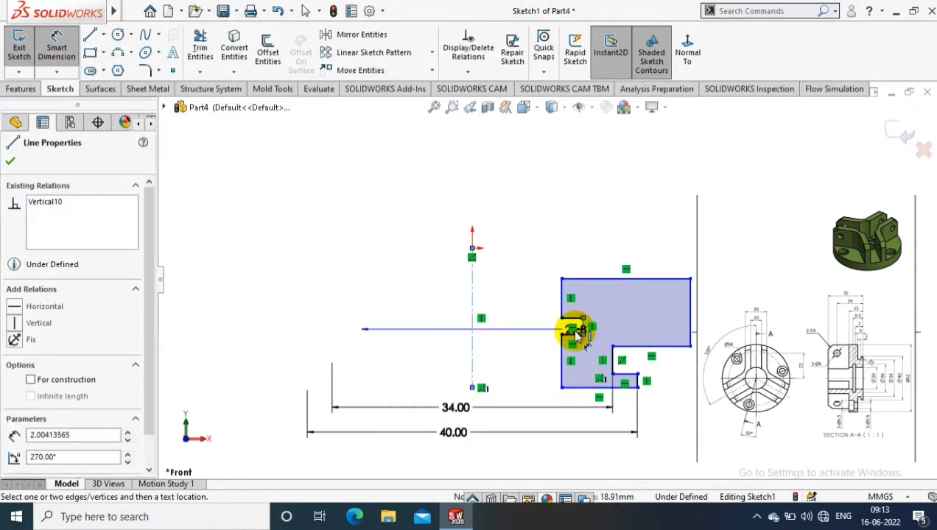
{"action": "left_click", "coordinate": [472, 354]}
{"action": "left_click", "coordinate": [494, 377]}
{"action": "type", "text": "26.00mm"}
{"action": "key", "text": "Return"}
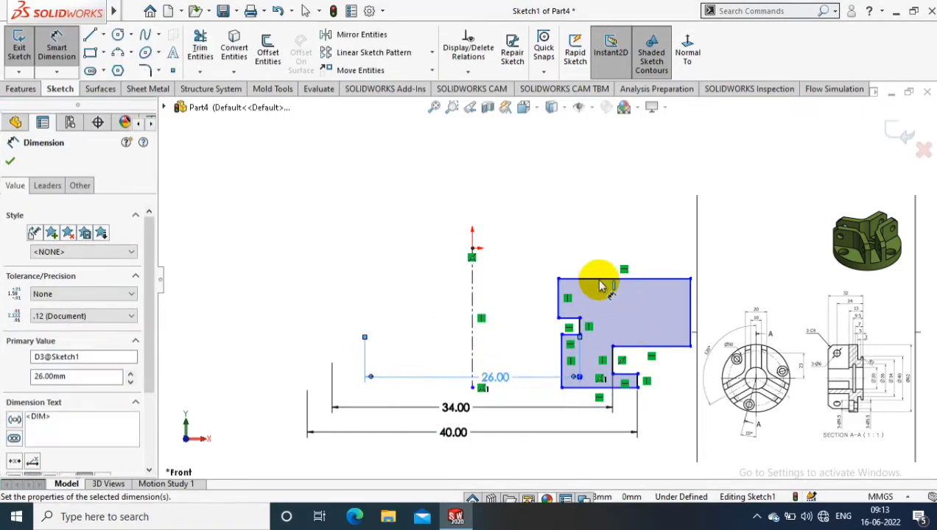
Add the 20 mm notch diameter and the 62 mm outer diameter
{"action": "left_click", "coordinate": [562, 362]}
{"action": "left_click", "coordinate": [472, 332]}
{"action": "left_click", "coordinate": [508, 322]}
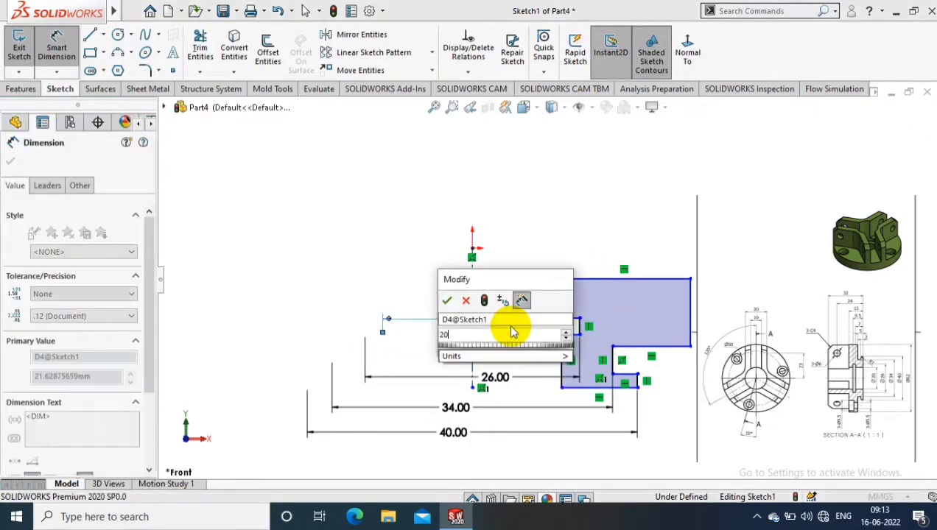
{"action": "type", "text": "20"}
{"action": "key", "text": "Return"}
{"action": "left_click", "coordinate": [557, 282]}
{"action": "left_click", "coordinate": [485, 206]}
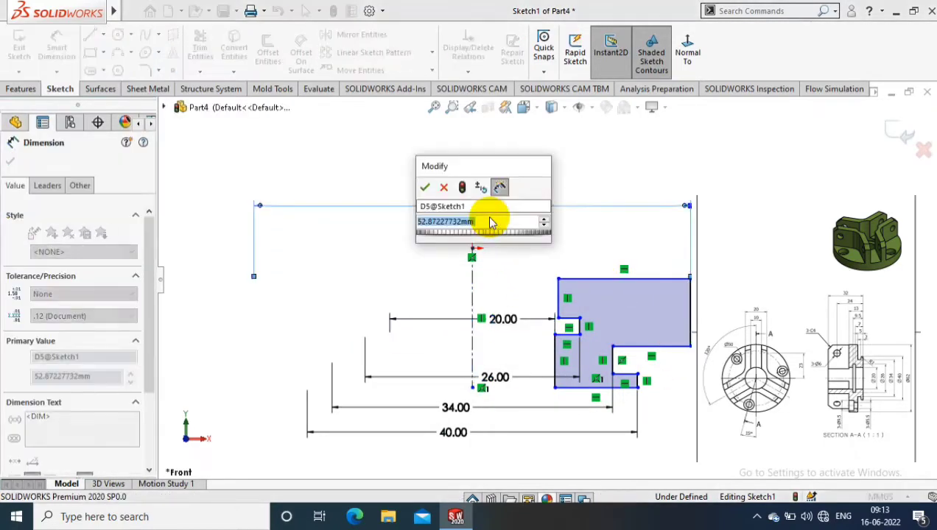
{"action": "type", "text": "62"}
{"action": "key", "text": "Return"}
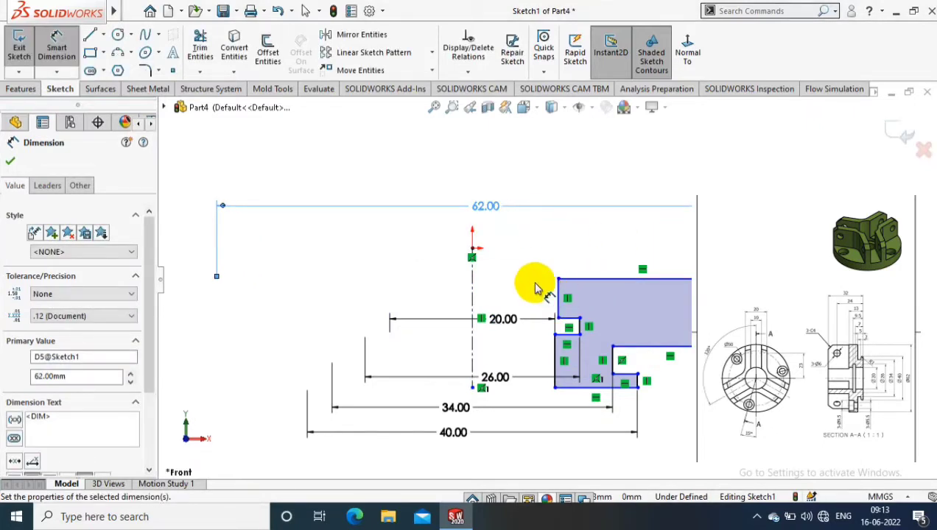
{"action": "left_click", "coordinate": [548, 271]}
{"action": "left_click", "coordinate": [557, 305]}
Make two left edges collinear and dimension the bottom edge and the 3 mm and 7 mm steps
{"action": "left_click", "coordinate": [558, 359], "text": "ctrl"}
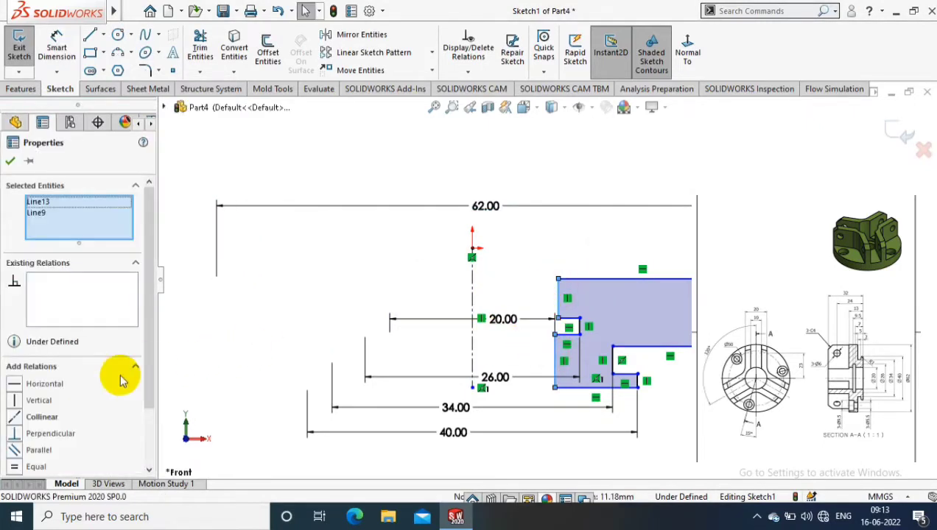
{"action": "left_click", "coordinate": [51, 414]}
{"action": "left_click", "coordinate": [57, 48]}
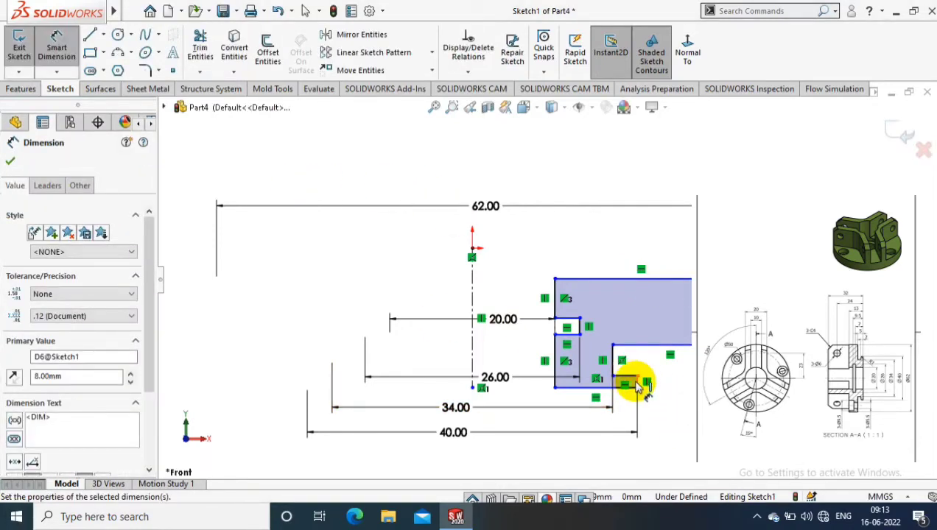
{"action": "left_click", "coordinate": [602, 387]}
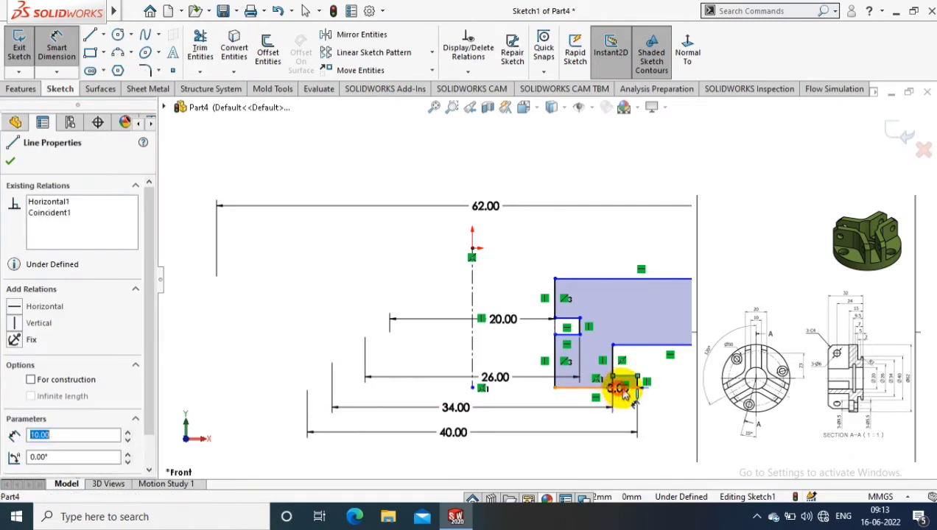
{"action": "left_click", "coordinate": [681, 382]}
{"action": "key", "text": "Return"}
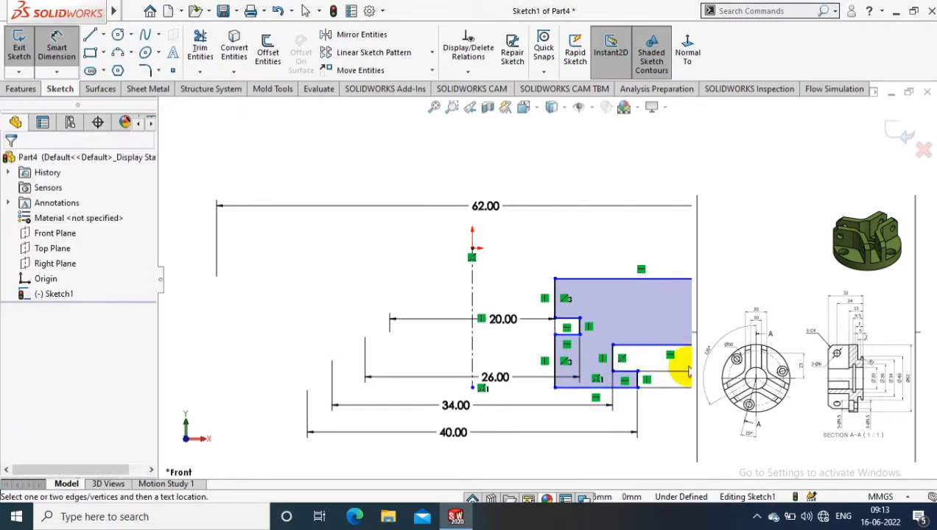
{"action": "left_click", "coordinate": [612, 361]}
{"action": "left_click", "coordinate": [628, 359]}
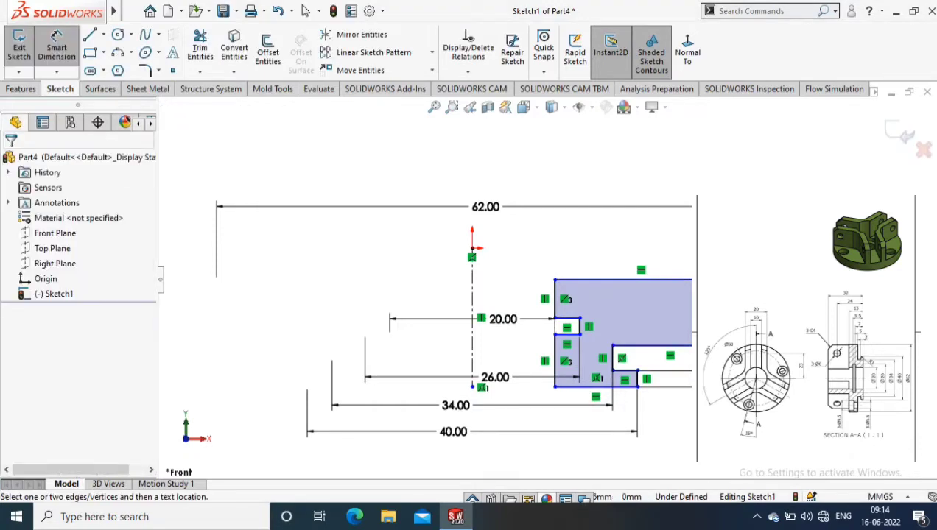
{"action": "left_click", "coordinate": [569, 341]}
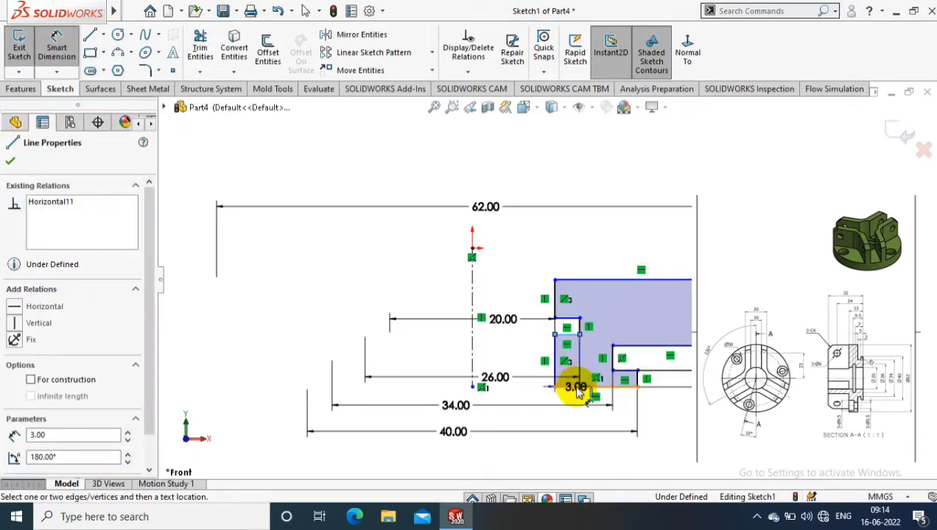
{"action": "left_click", "coordinate": [582, 333]}
Set the step height dimension to 9.50 mm
{"action": "left_click", "coordinate": [593, 368]}
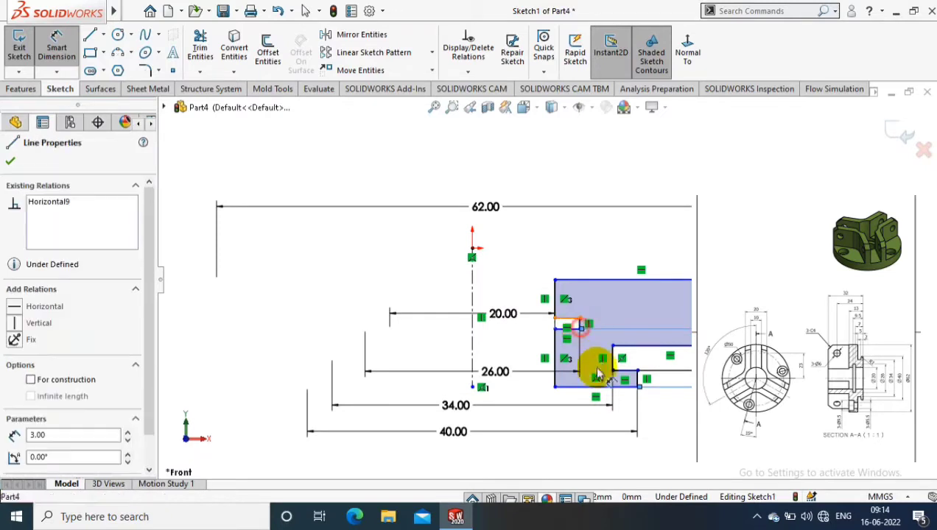
{"action": "left_click", "coordinate": [585, 388]}
{"action": "left_click", "coordinate": [266, 366]}
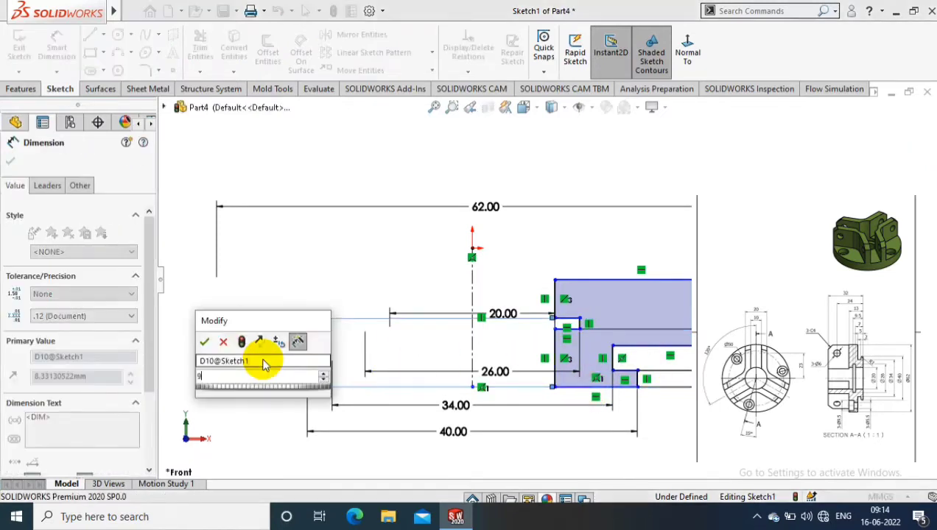
{"action": "type", "text": "9"}
{"action": "key", "text": "Return"}
{"action": "double_click", "coordinate": [263, 360]}
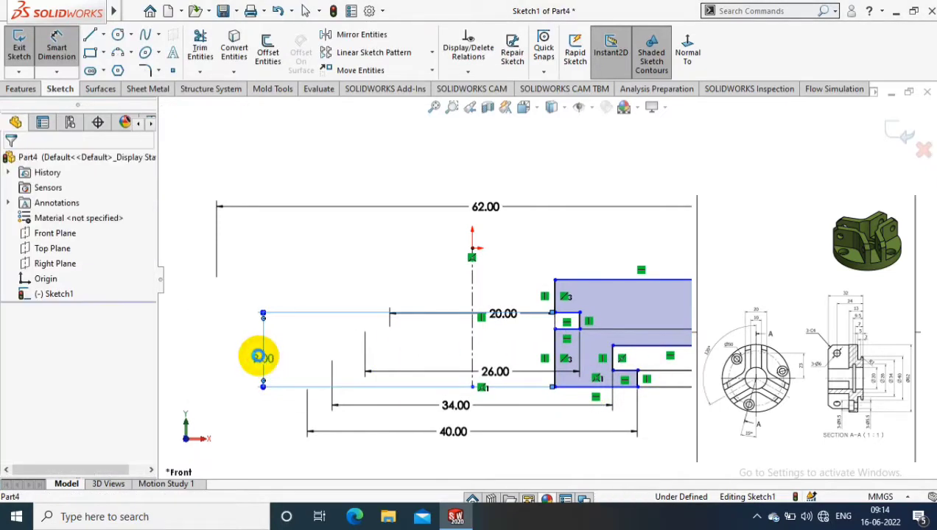
{"action": "key", "text": "Return"}
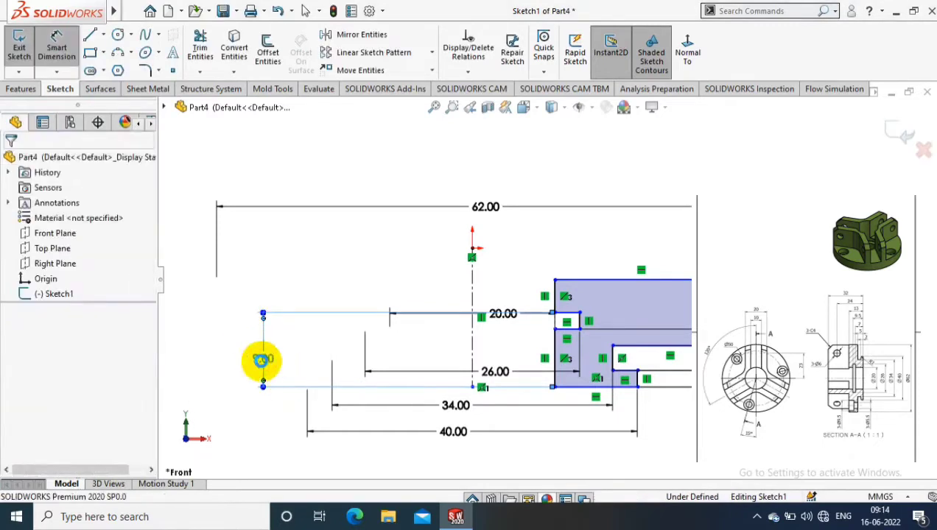
{"action": "double_click", "coordinate": [259, 361]}
{"action": "type", "text": "9.5"}
{"action": "key", "text": "Return"}
{"action": "key", "text": "Escape"}
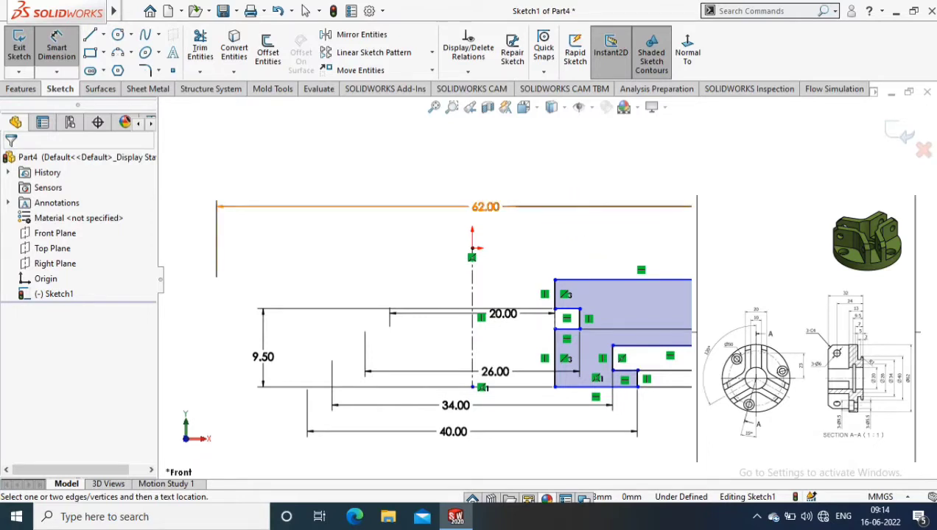
Add the 16.82 mm height from the origin to the bottom line, fully defining the sketch
{"action": "left_click", "coordinate": [501, 219]}
{"action": "left_click", "coordinate": [63, 50]}
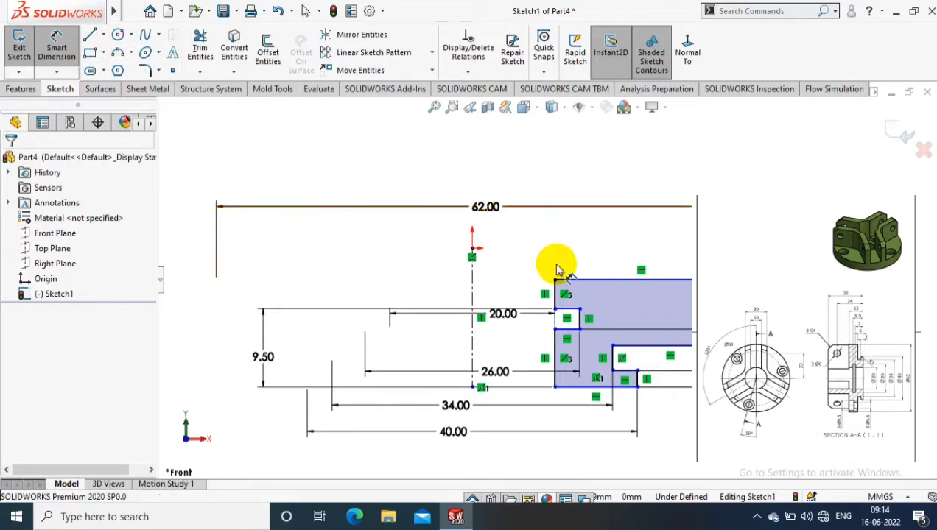
{"action": "left_click", "coordinate": [472, 250]}
{"action": "left_click", "coordinate": [361, 385]}
{"action": "left_click", "coordinate": [220, 359]}
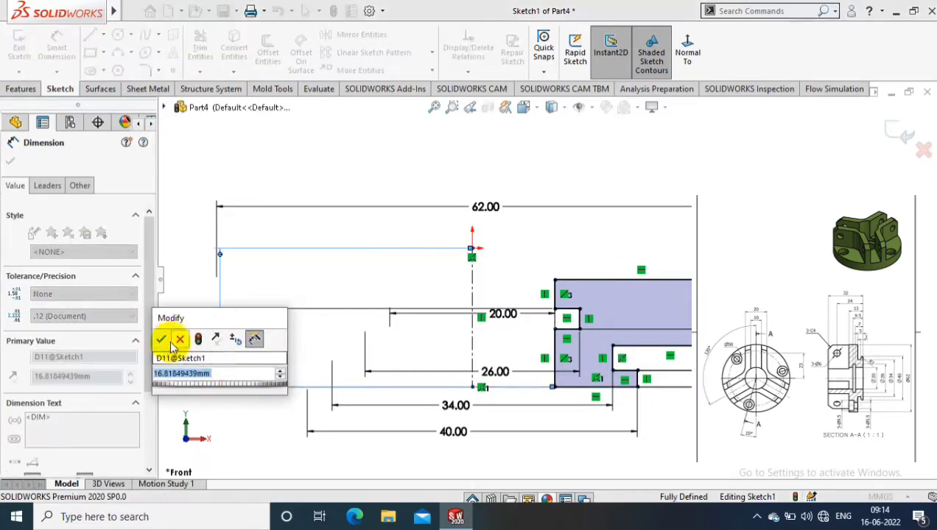
{"action": "left_click", "coordinate": [178, 334]}
{"action": "left_click", "coordinate": [804, 184]}
{"action": "left_click", "coordinate": [16, 88]}
Revolve the profile 360° about the centreline, then view the disc face Normal To
{"action": "left_click", "coordinate": [65, 48]}
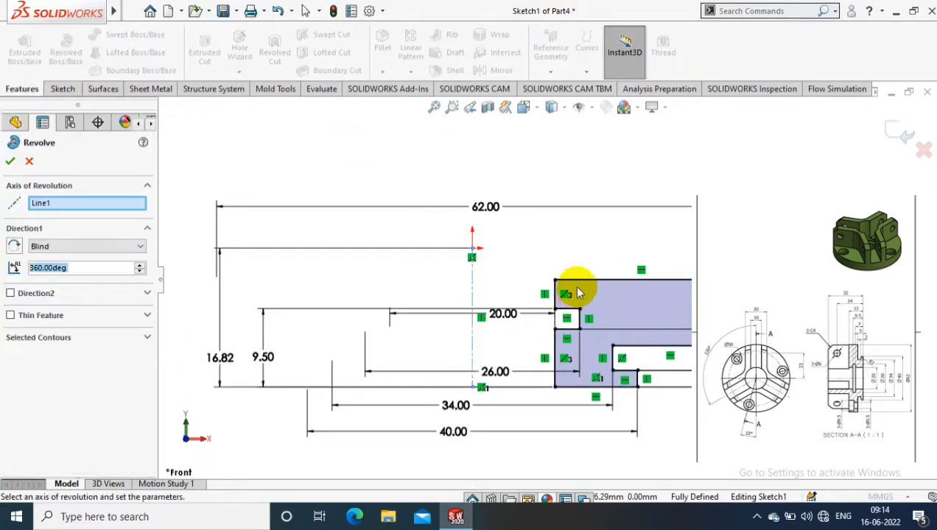
{"action": "left_click", "coordinate": [10, 159]}
{"action": "mouse_move", "coordinate": [212, 309]}
{"action": "middle_mouse_down"}
{"action": "mouse_move", "coordinate": [376, 199]}
{"action": "mouse_move", "coordinate": [354, 274]}
{"action": "middle_mouse_up"}
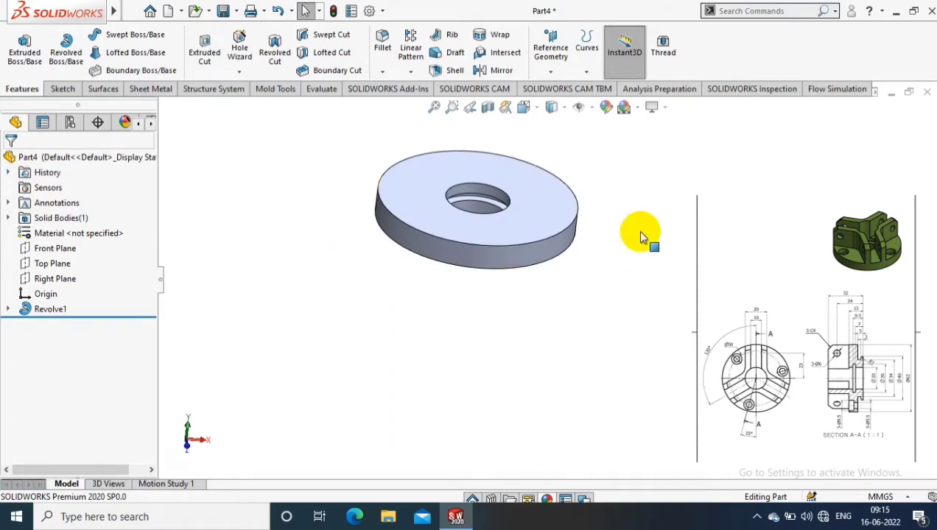
{"action": "right_click", "coordinate": [553, 184]}
{"action": "left_click", "coordinate": [638, 153]}
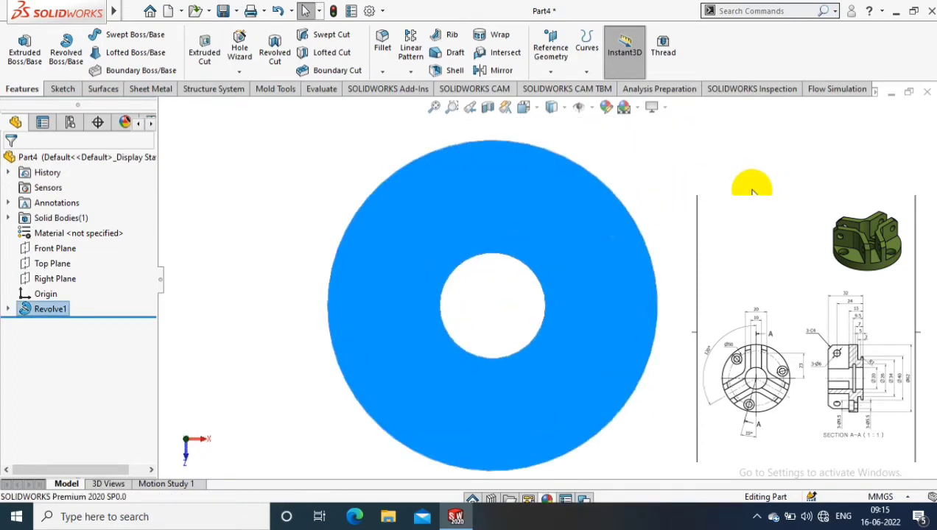
{"action": "left_click", "coordinate": [63, 88]}
{"action": "left_click", "coordinate": [19, 45]}
{"action": "left_click", "coordinate": [90, 35]}
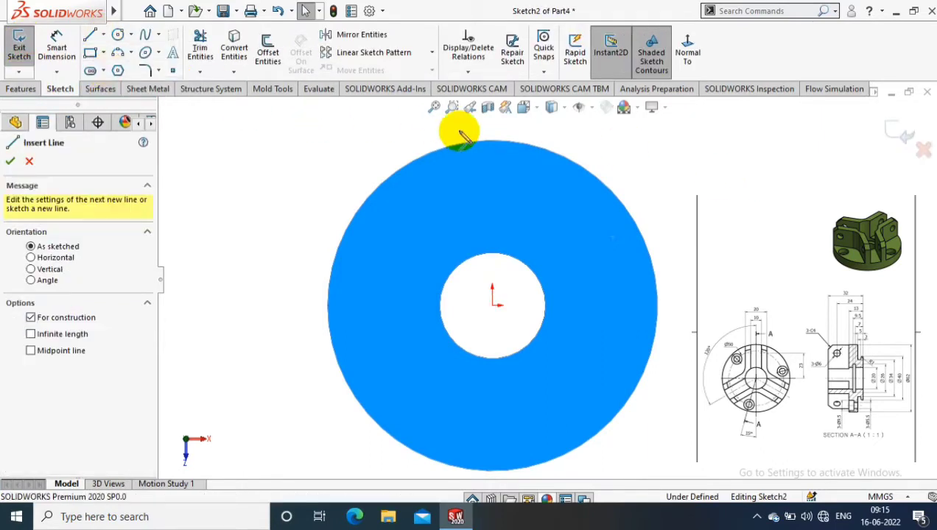
{"action": "left_click", "coordinate": [493, 123]}
{"action": "left_click", "coordinate": [493, 305]}
{"action": "left_click", "coordinate": [57, 45]}
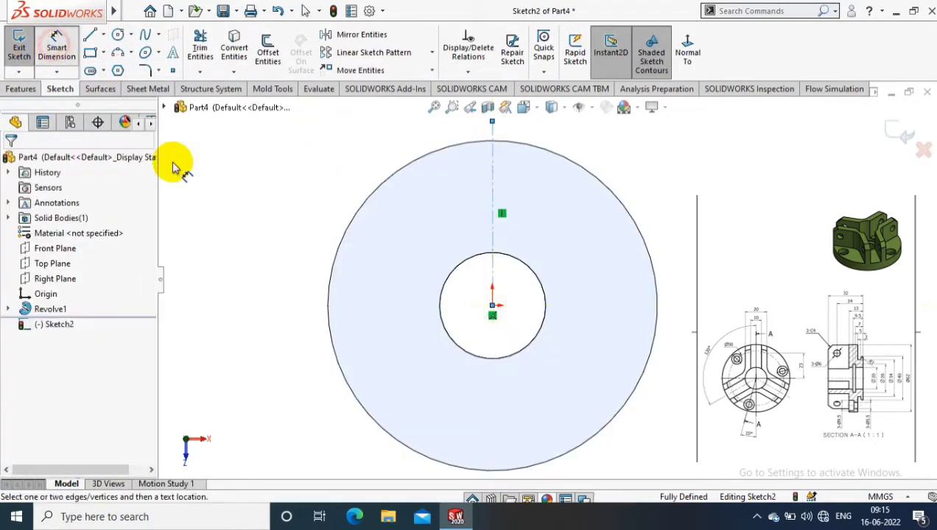
{"action": "left_click", "coordinate": [56, 46]}
{"action": "left_click", "coordinate": [536, 108]}
{"action": "left_click", "coordinate": [554, 122]}
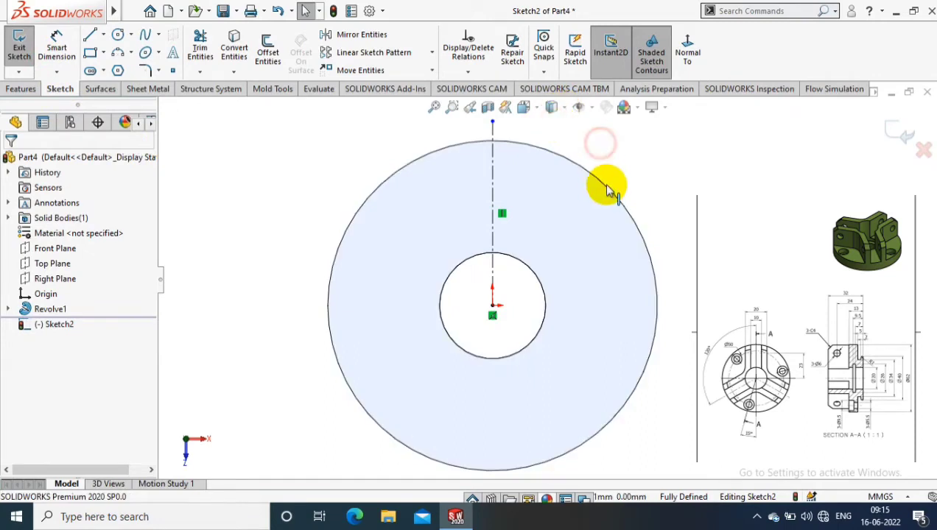
{"action": "middle_click_drag", "start_coordinate": [606, 193], "coordinate": [678, 180]}
{"action": "left_click", "coordinate": [681, 50]}
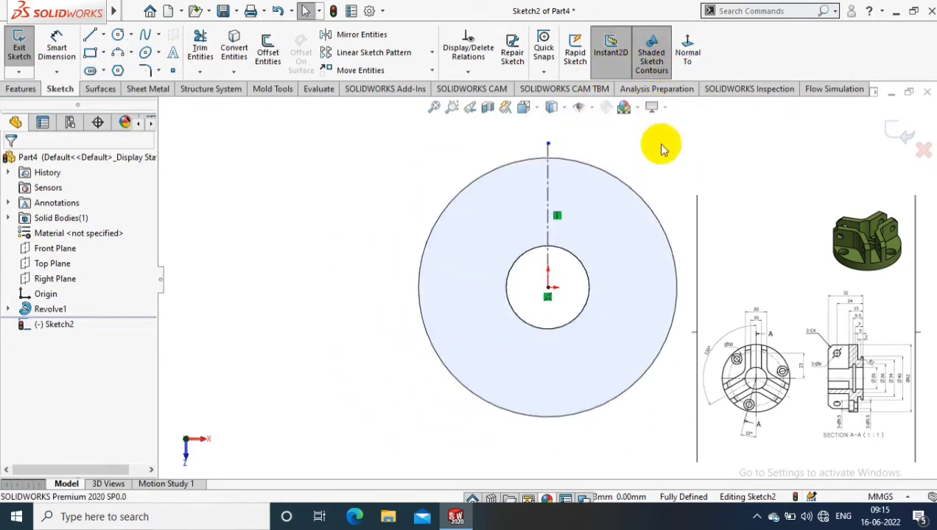
{"action": "left_click", "coordinate": [90, 37]}
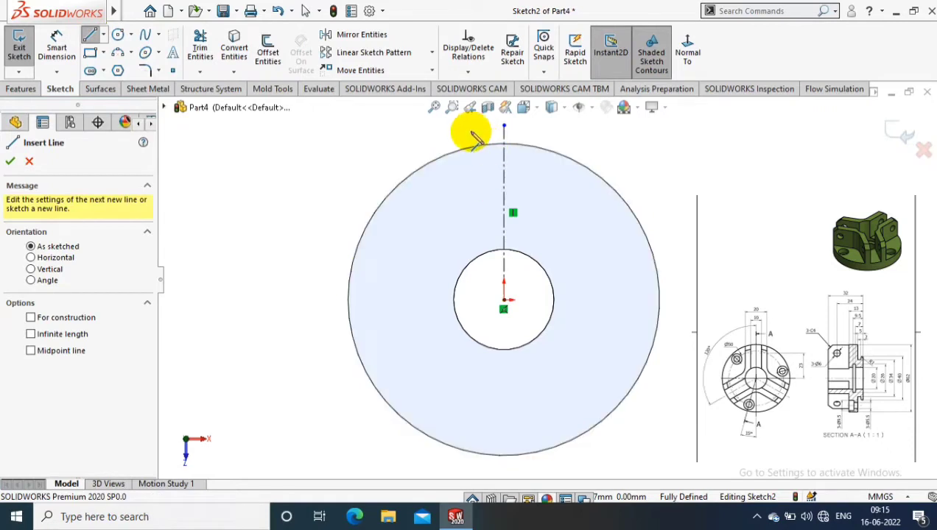
{"action": "left_click", "coordinate": [467, 129]}
{"action": "left_click", "coordinate": [467, 283]}
{"action": "key", "text": "Escape"}
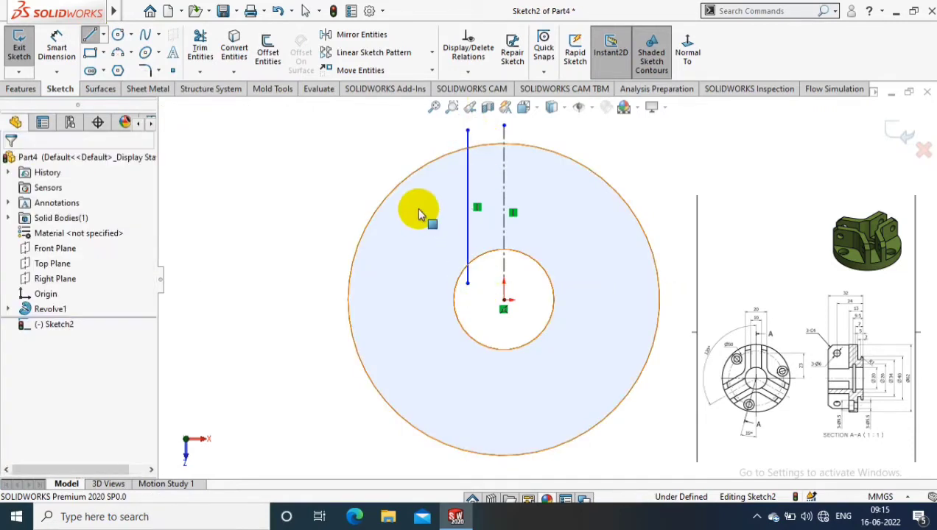
{"action": "left_click", "coordinate": [467, 159]}
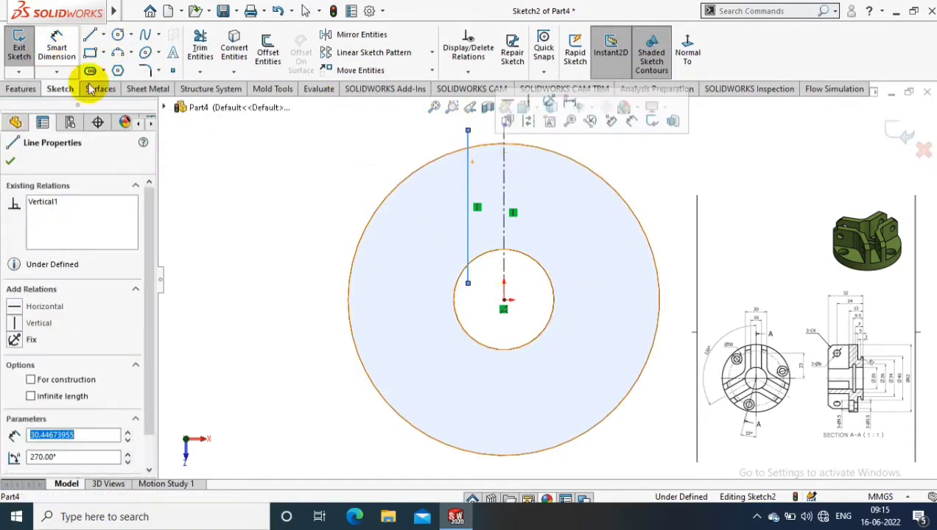
{"action": "left_click", "coordinate": [57, 45]}
{"action": "left_click", "coordinate": [504, 162]}
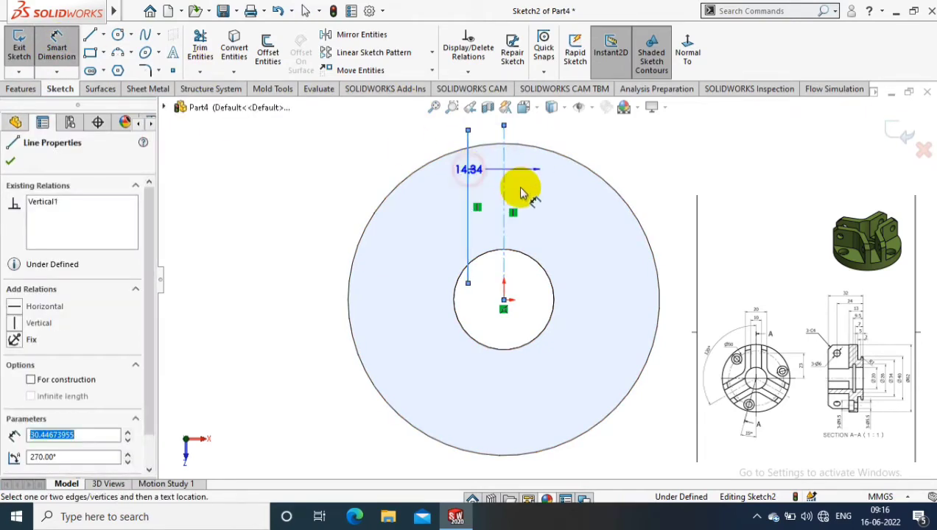
{"action": "scroll", "coordinate": [520, 193], "scroll_direction": "up", "scroll_amount": 3}
{"action": "left_click", "coordinate": [513, 160]}
{"action": "type", "text": "5"}
{"action": "key", "text": "Return"}
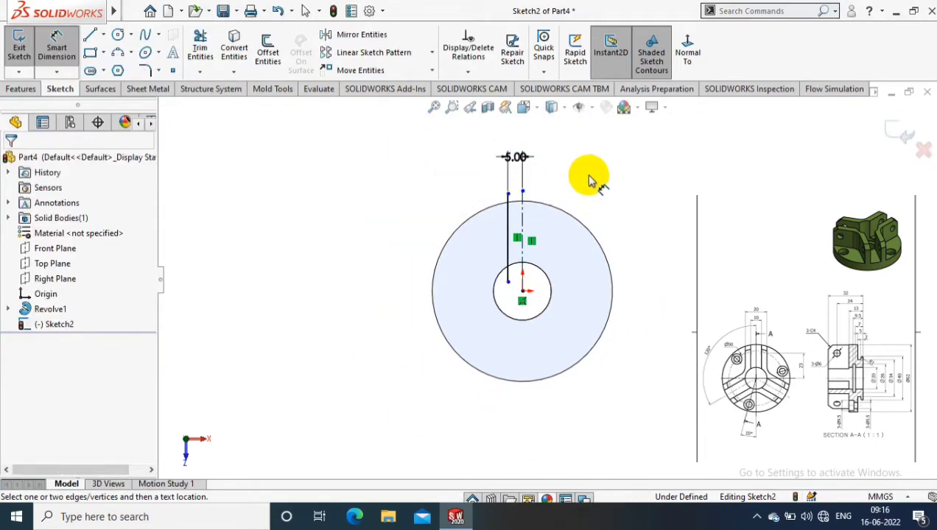
{"action": "key", "text": "Escape"}
{"action": "left_click_drag", "start_coordinate": [508, 281], "coordinate": [501, 329]}
{"action": "scroll", "coordinate": [471, 154], "scroll_direction": "down", "scroll_amount": 3}
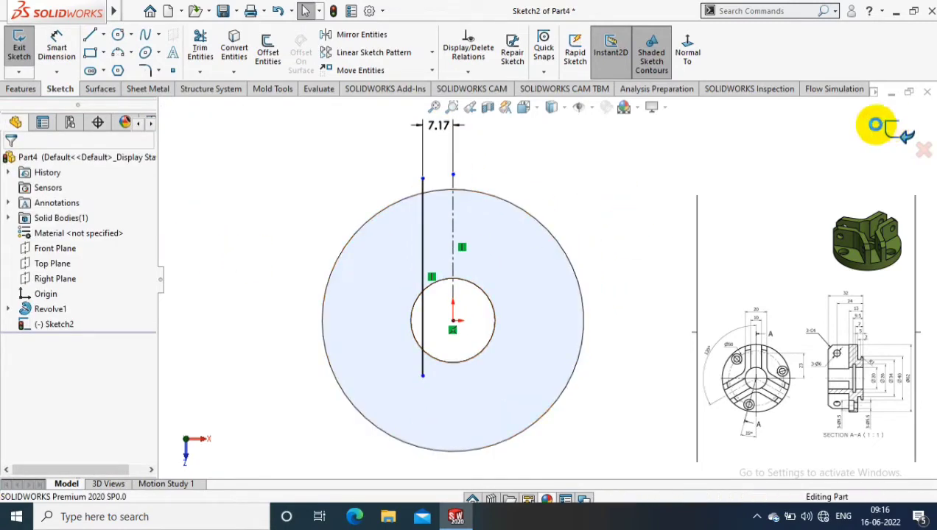
{"action": "left_click", "coordinate": [900, 134]}
{"action": "right_click", "coordinate": [59, 325]}
{"action": "left_click", "coordinate": [96, 330]}
Start a new sketch on the disc face with a vertical centreline from the top to the origin
{"action": "left_click", "coordinate": [556, 193]}
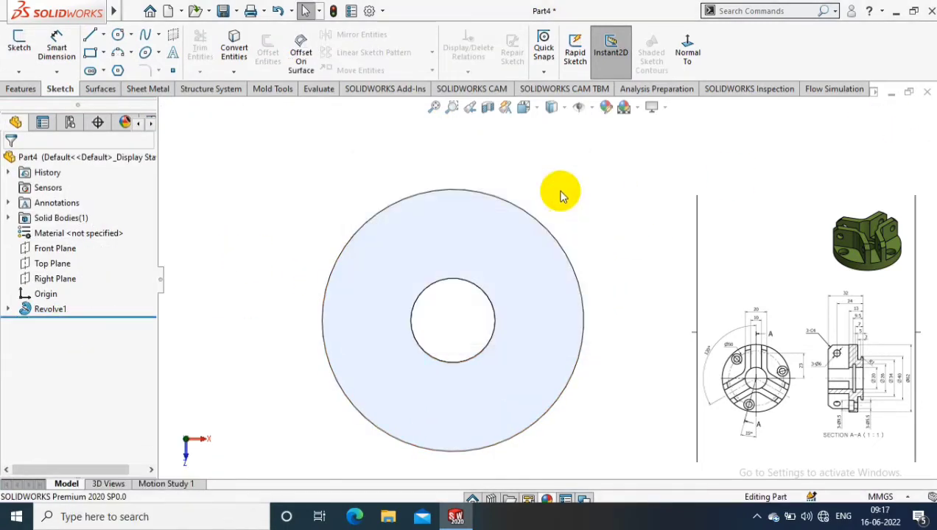
{"action": "left_click", "coordinate": [442, 237]}
{"action": "left_click", "coordinate": [19, 40]}
{"action": "left_click", "coordinate": [103, 35]}
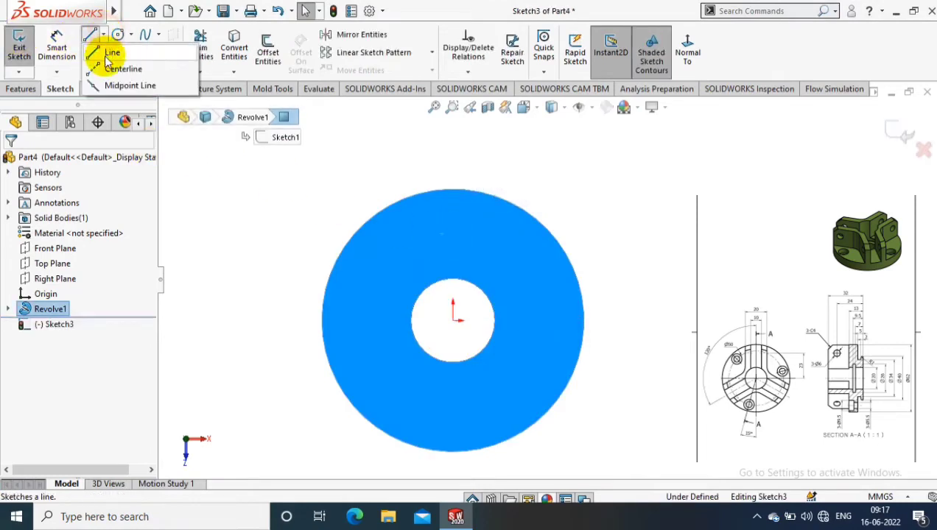
{"action": "left_click", "coordinate": [109, 52]}
{"action": "left_click", "coordinate": [453, 151]}
{"action": "left_click", "coordinate": [453, 321]}
{"action": "key", "text": "Escape"}
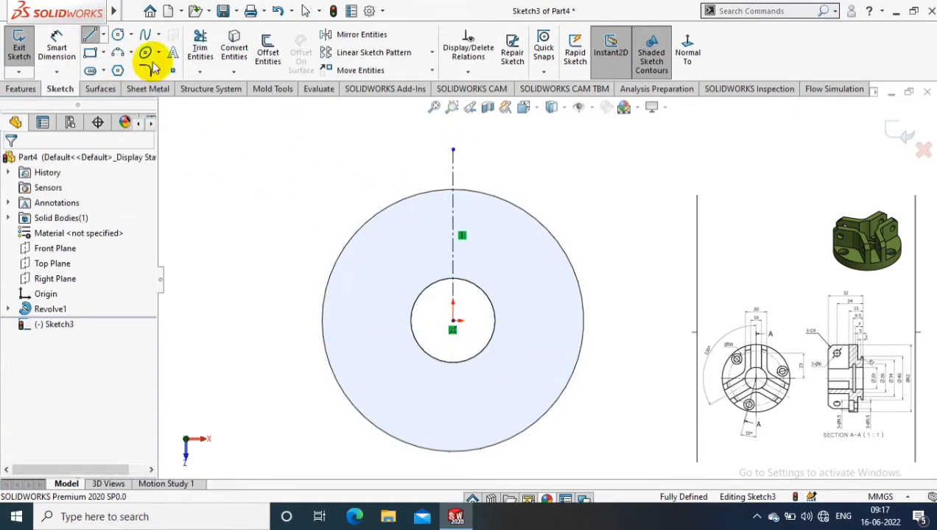
Draw a vertical line 5 mm to the left of the centreline
{"action": "left_click", "coordinate": [95, 38]}
{"action": "left_click", "coordinate": [429, 179]}
{"action": "left_click", "coordinate": [429, 315]}
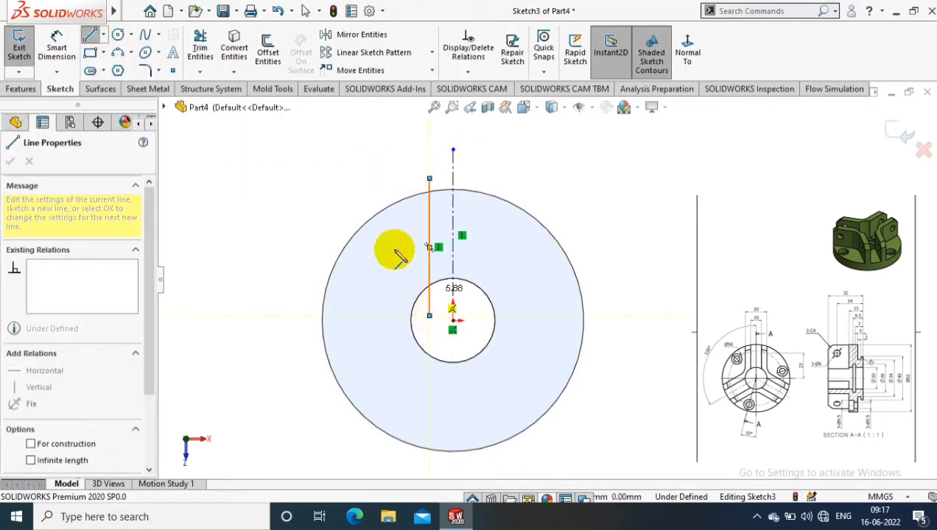
{"action": "key", "text": "Escape"}
{"action": "left_click", "coordinate": [77, 60]}
{"action": "left_click", "coordinate": [429, 184]}
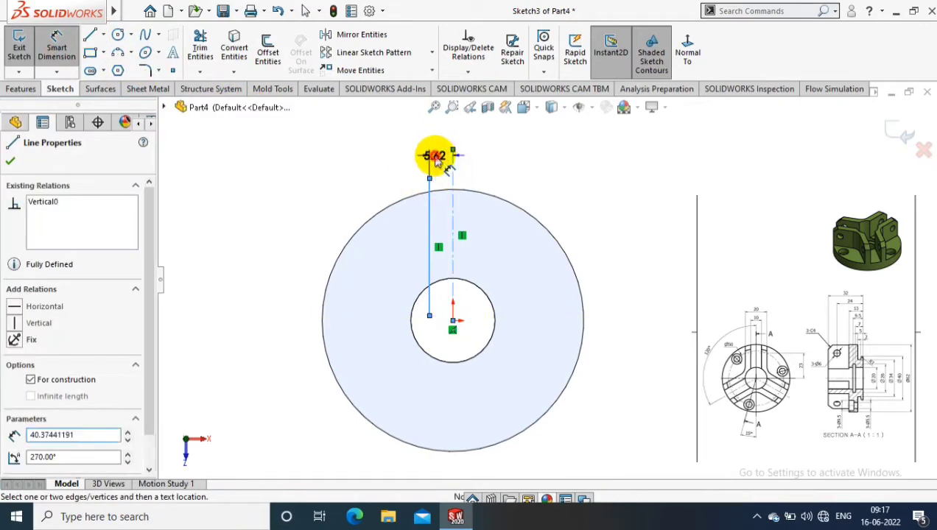
{"action": "left_click", "coordinate": [451, 156]}
{"action": "left_click", "coordinate": [442, 157]}
{"action": "type", "text": "5"}
{"action": "key", "text": "Return"}
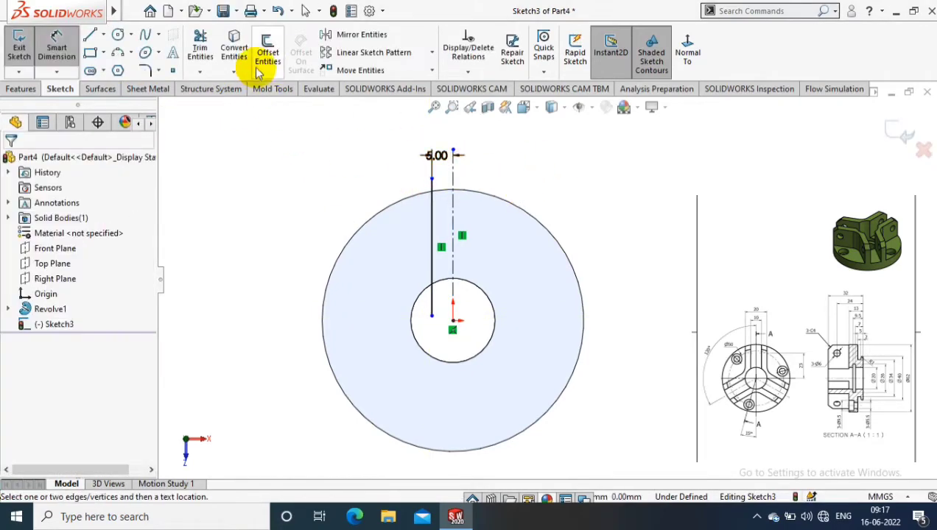
Offset the vertical line 5 mm further to the left
{"action": "left_click", "coordinate": [267, 52]}
{"action": "left_click", "coordinate": [434, 231]}
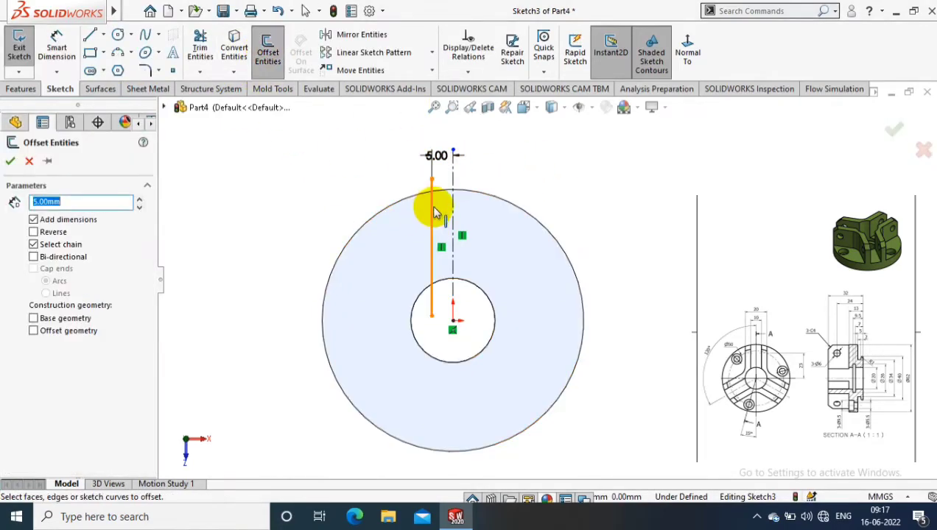
{"action": "left_click", "coordinate": [10, 160]}
{"action": "scroll", "coordinate": [449, 302], "scroll_direction": "up", "scroll_amount": 1}
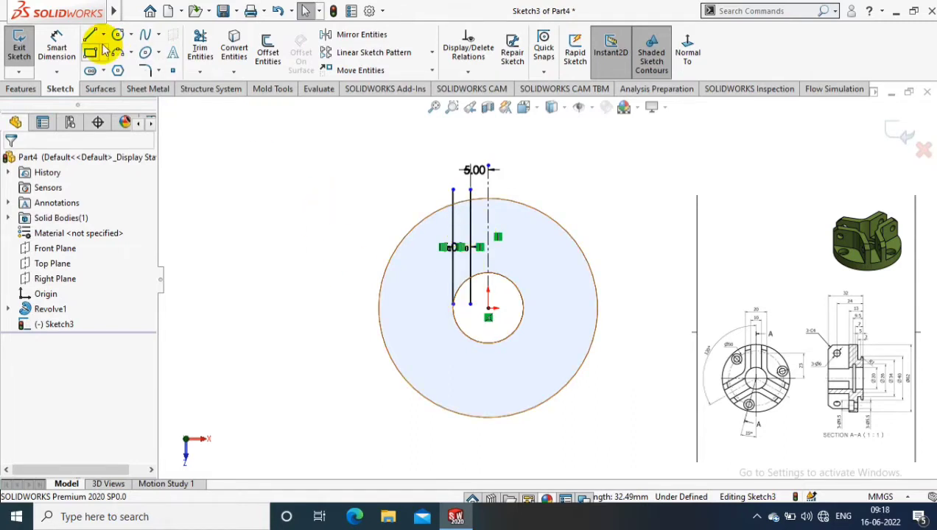
Draw a construction line from the centre to the lower left at 120° from the vertical centerline
{"action": "left_click", "coordinate": [90, 35]}
{"action": "left_click_drag", "start_coordinate": [488, 309], "coordinate": [374, 397]}
{"action": "key", "text": "Escape"}
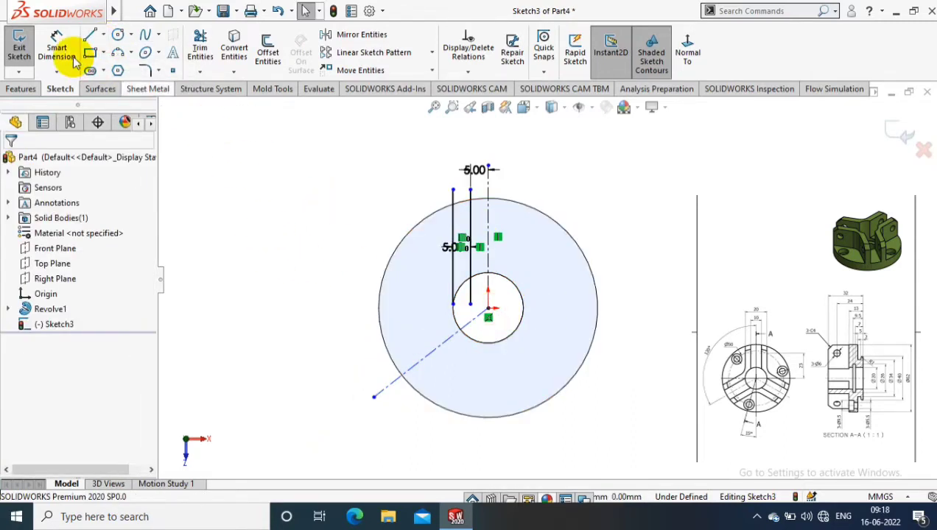
{"action": "left_click", "coordinate": [57, 48]}
{"action": "left_click", "coordinate": [431, 352]}
{"action": "left_click", "coordinate": [487, 221]}
{"action": "left_click", "coordinate": [309, 258]}
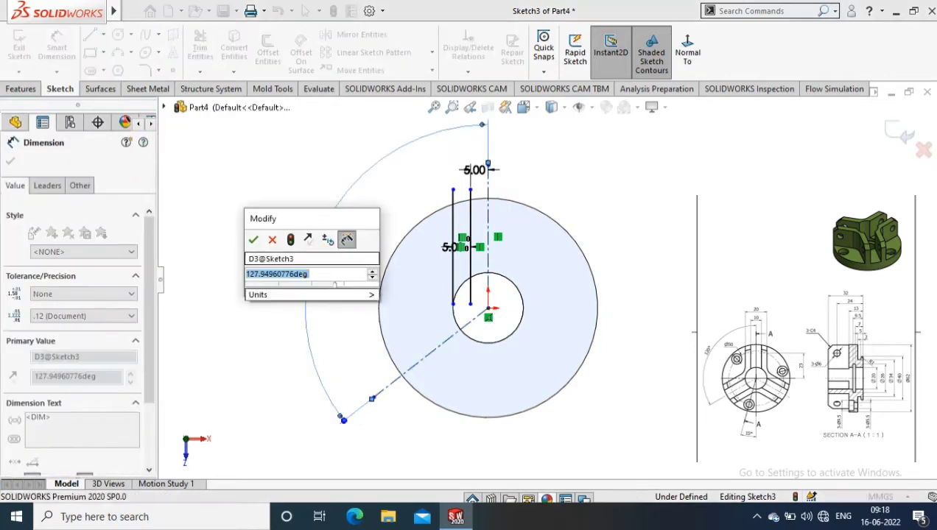
{"action": "type", "text": "120"}
{"action": "key", "text": "Return"}
{"action": "key", "text": "Escape"}
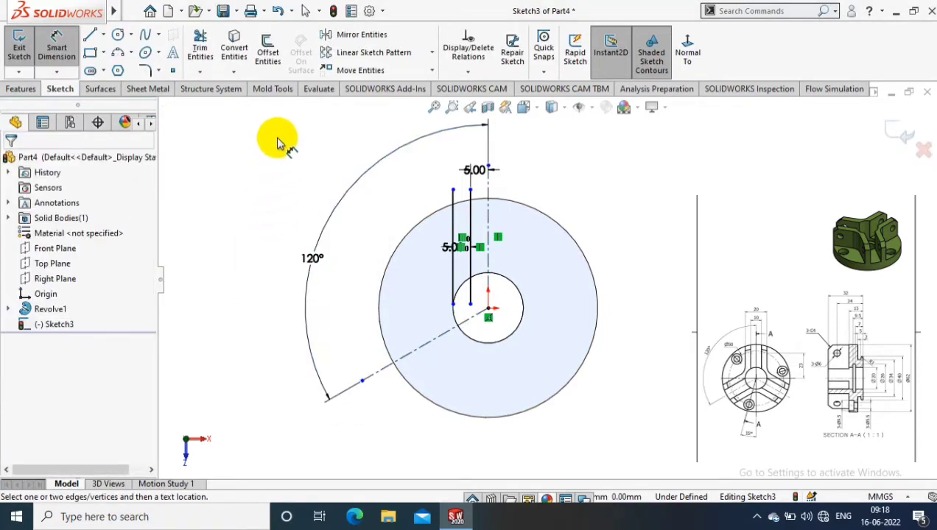
Draw a new line toward the lower left and make it parallel to the 120° construction line
{"action": "left_click", "coordinate": [90, 35]}
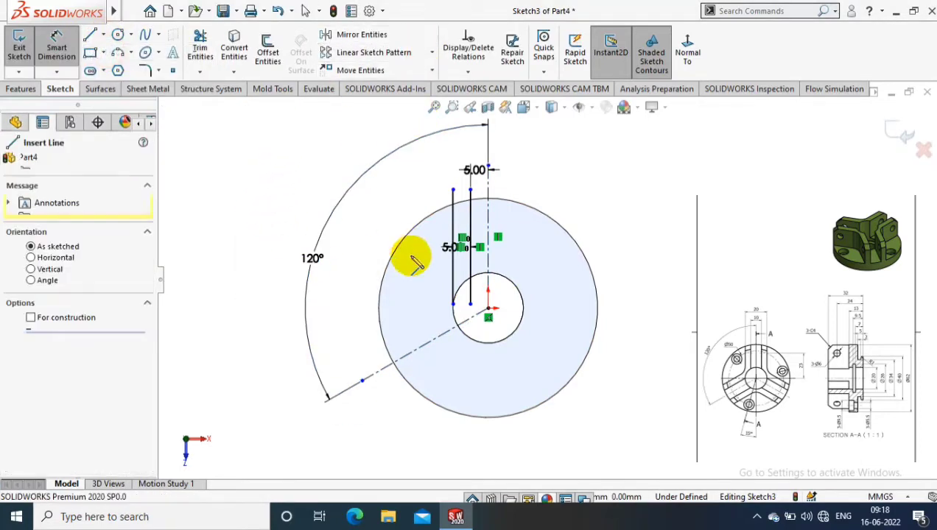
{"action": "left_click", "coordinate": [453, 306]}
{"action": "left_click", "coordinate": [339, 367]}
{"action": "key", "text": "Escape"}
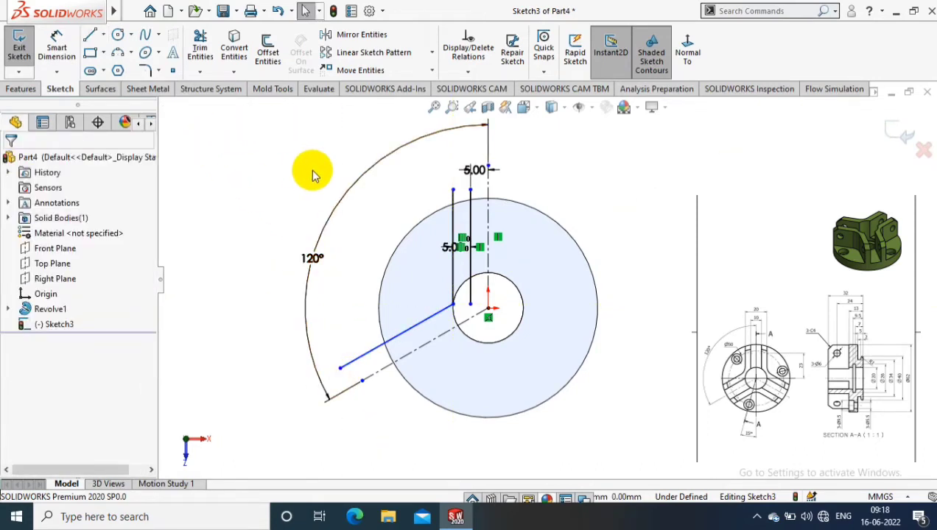
{"action": "left_click", "coordinate": [396, 335]}
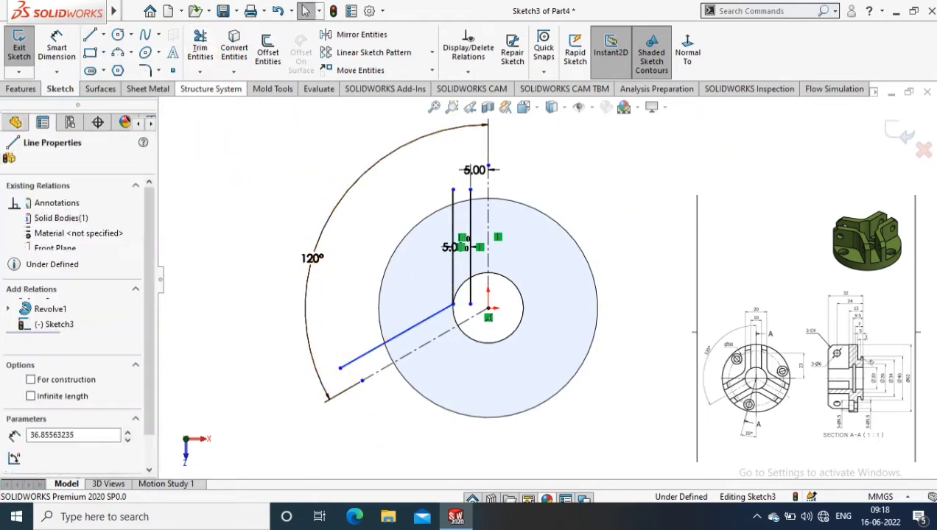
{"action": "left_click", "coordinate": [414, 356], "text": "ctrl"}
{"action": "left_click", "coordinate": [18, 449]}
{"action": "left_click", "coordinate": [10, 162]}
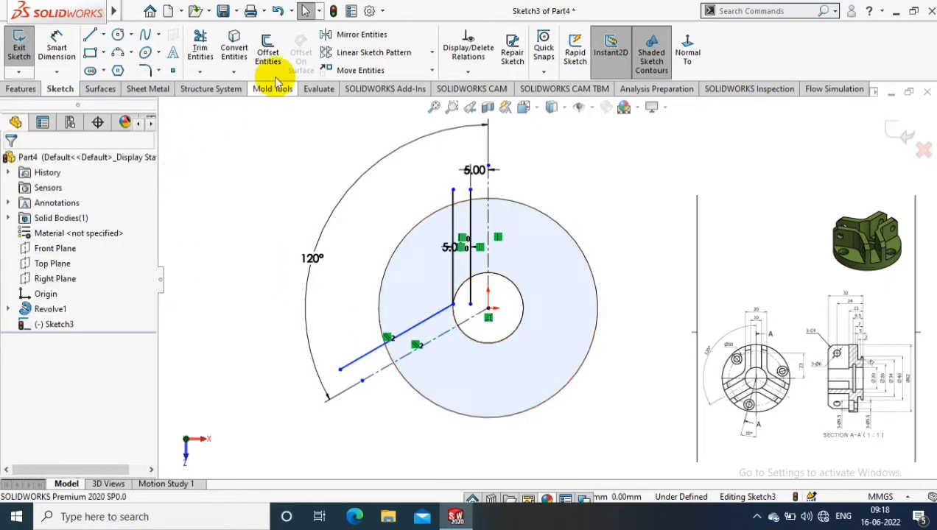
{"action": "left_click", "coordinate": [267, 52]}
{"action": "left_click", "coordinate": [346, 350]}
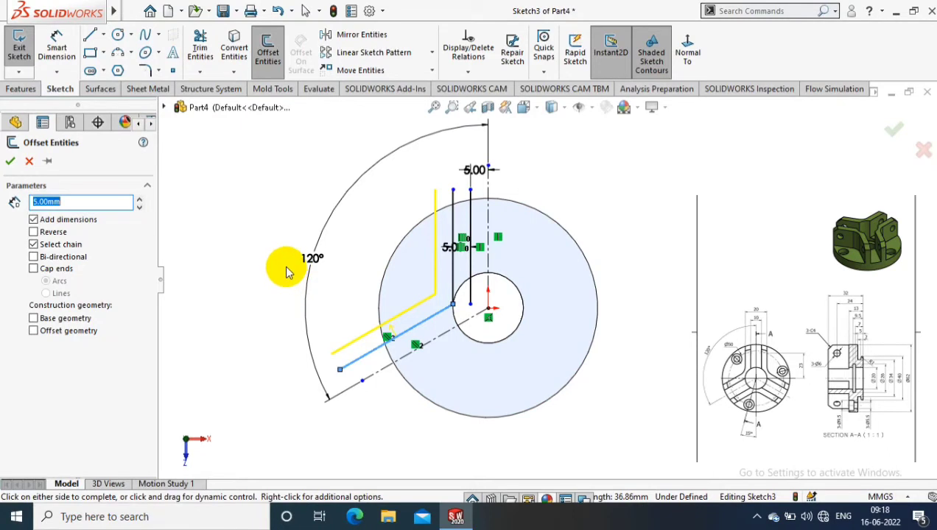
Dimension the slanted line 5 mm from the parallel construction line
{"action": "left_click", "coordinate": [29, 161]}
{"action": "left_click", "coordinate": [57, 48]}
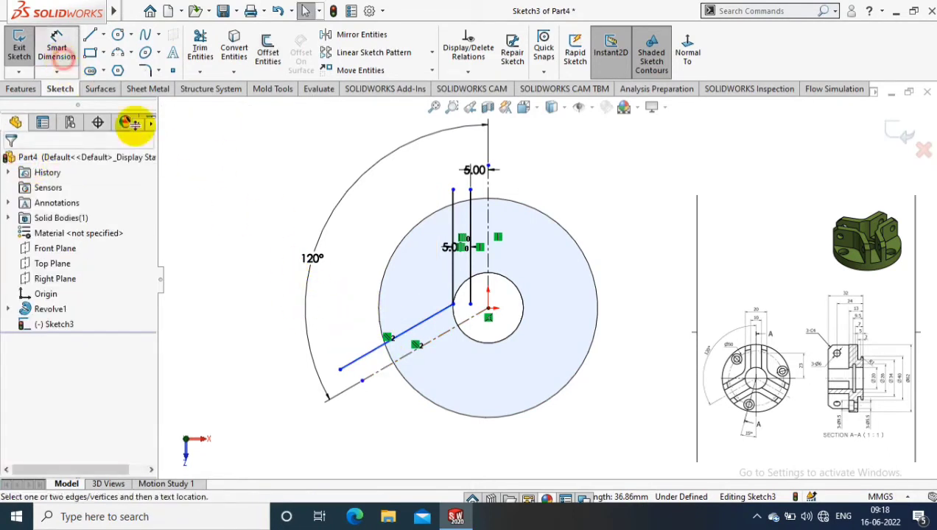
{"action": "left_click", "coordinate": [403, 331]}
{"action": "left_click", "coordinate": [383, 367]}
{"action": "left_click", "coordinate": [219, 405]}
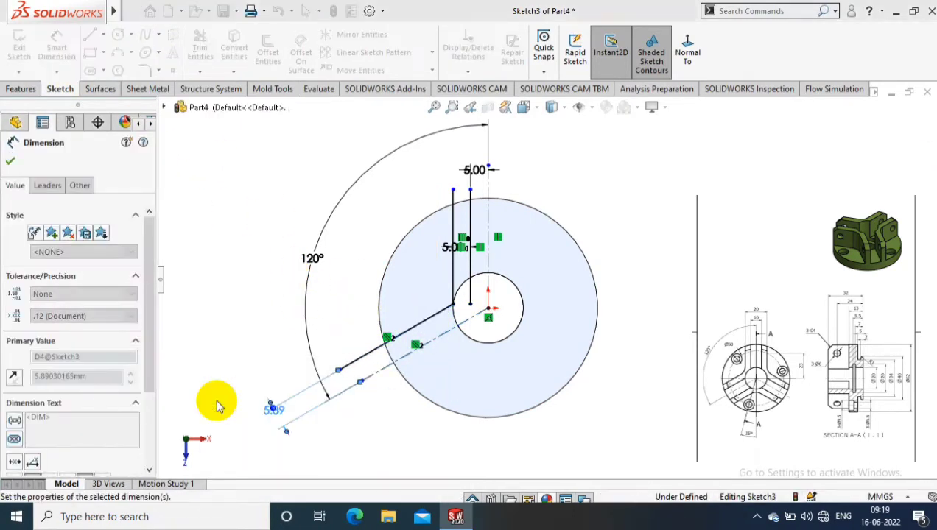
{"action": "type", "text": "5"}
{"action": "key", "text": "Return"}
Add a 5 mm offset copy of the slanted line
{"action": "left_click", "coordinate": [279, 49]}
{"action": "left_click", "coordinate": [428, 322]}
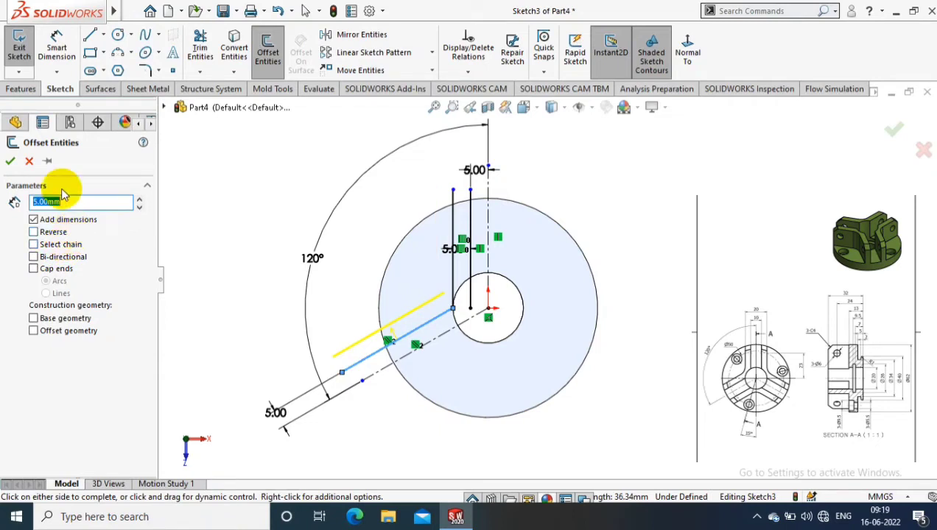
{"action": "key", "text": "Return"}
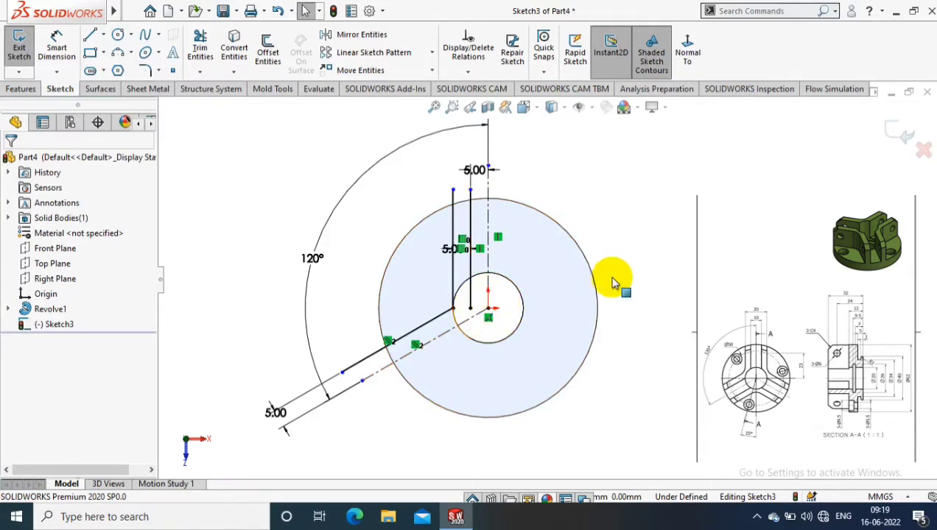
{"action": "scroll", "coordinate": [571, 269], "scroll_direction": "down", "scroll_amount": 1}
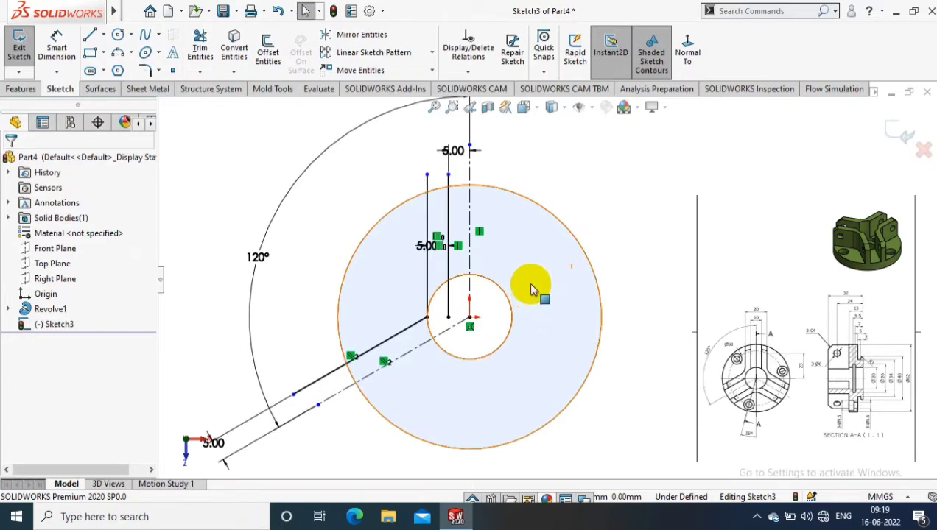
{"action": "key", "text": "z"}
Change the line's distance to 10 mm and offset it 5 mm toward the centerline
{"action": "double_click", "coordinate": [266, 412]}
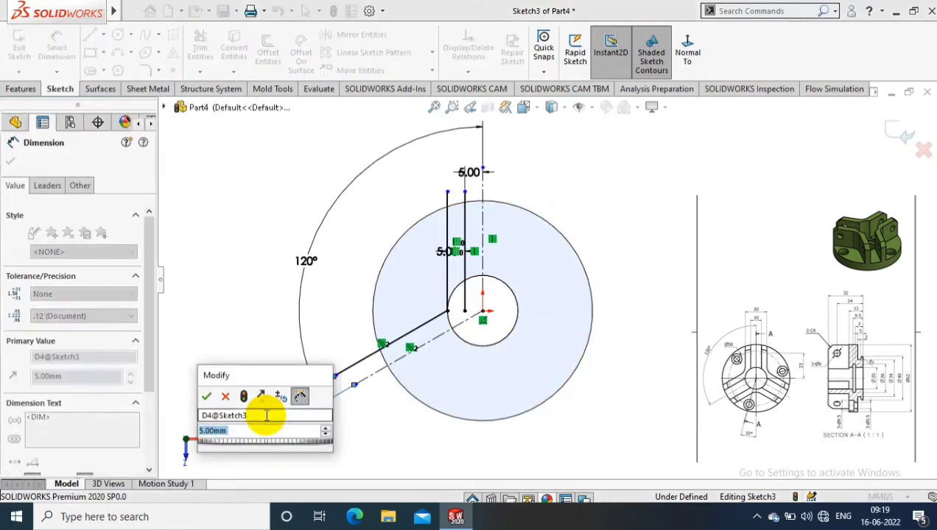
{"action": "key", "text": "Return"}
{"action": "left_click", "coordinate": [472, 218]}
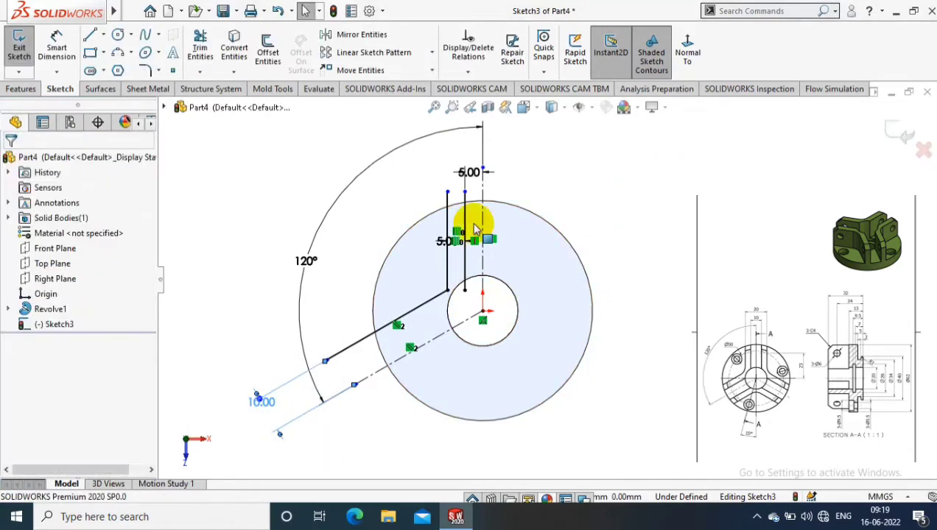
{"action": "left_click", "coordinate": [267, 52]}
{"action": "left_click", "coordinate": [430, 302]}
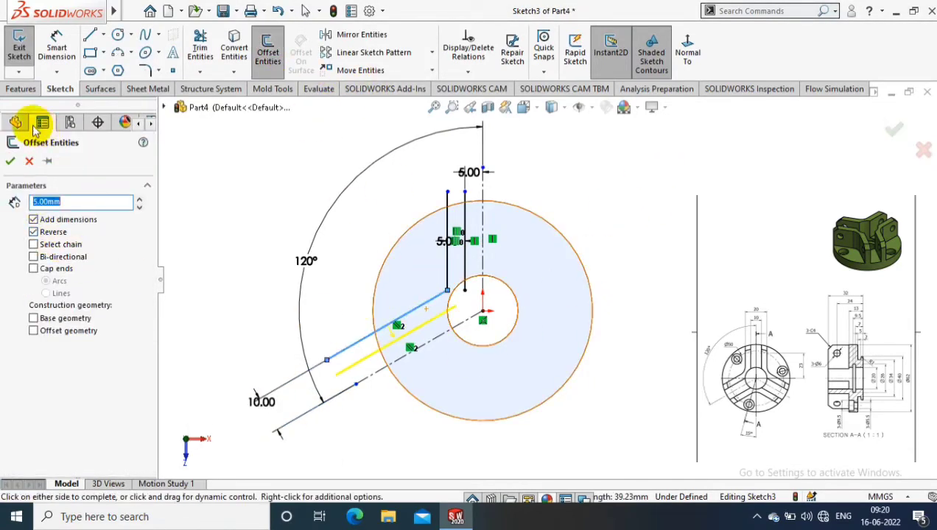
{"action": "left_click", "coordinate": [10, 160]}
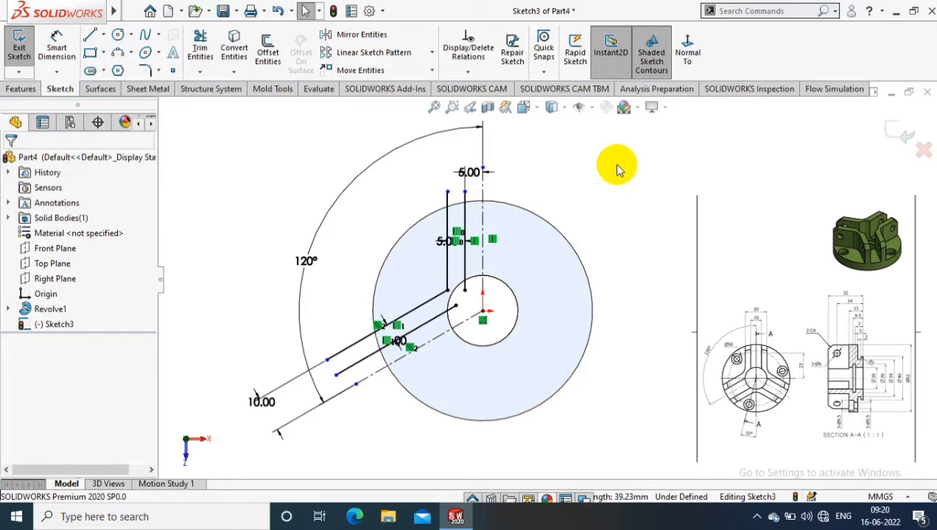
Pattern the three rib lines 3 times around the origin and convert the inner bore edge
{"action": "left_click", "coordinate": [431, 52]}
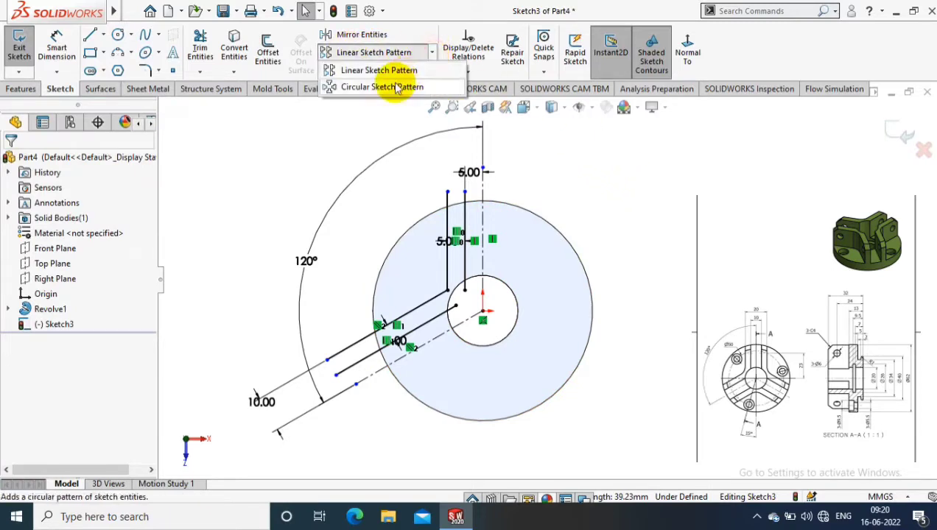
{"action": "left_click", "coordinate": [383, 86]}
{"action": "left_click", "coordinate": [482, 310]}
{"action": "left_click", "coordinate": [94, 454]}
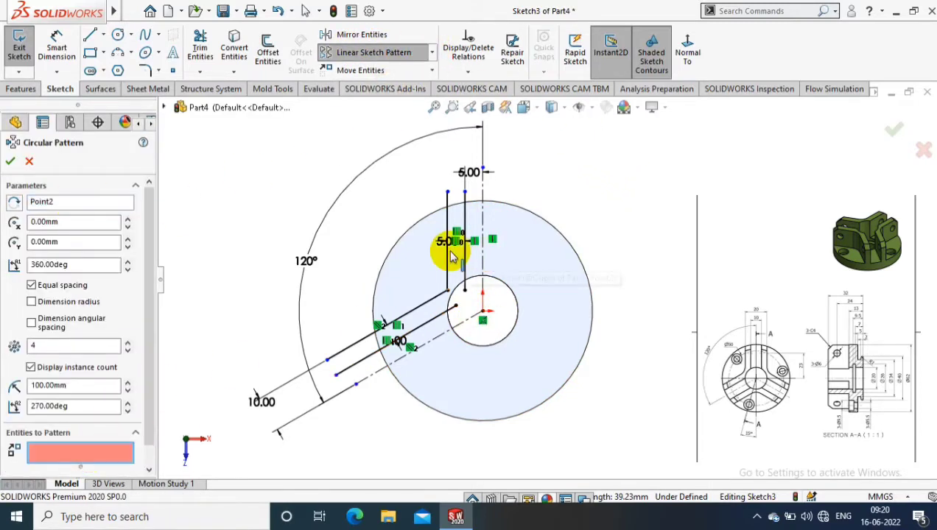
{"action": "left_click", "coordinate": [447, 251]}
{"action": "left_click", "coordinate": [464, 267]}
{"action": "left_click", "coordinate": [427, 324]}
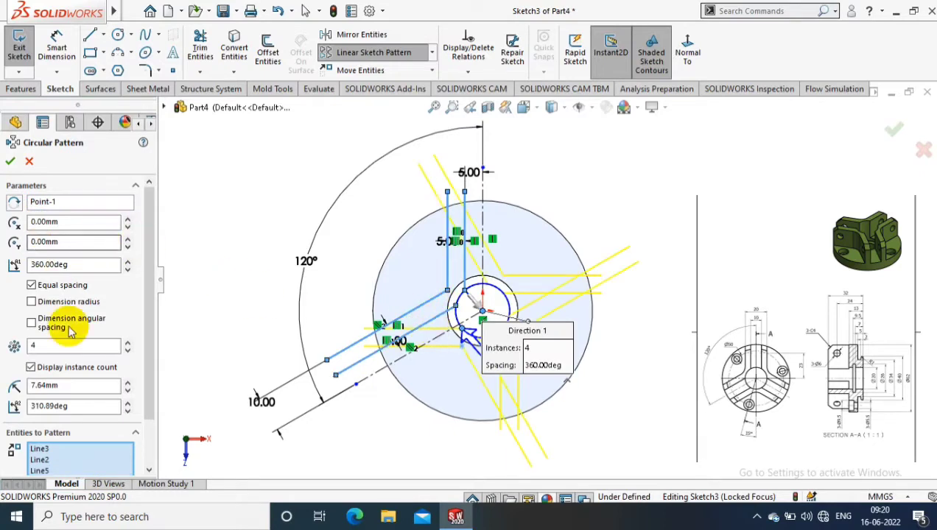
{"action": "double_click", "coordinate": [51, 346]}
{"action": "type", "text": "3"}
{"action": "left_click", "coordinate": [10, 160]}
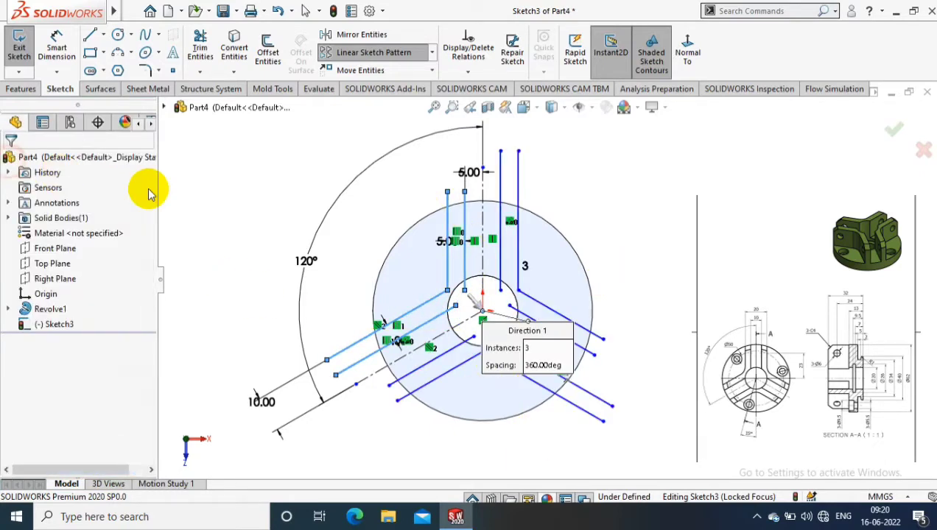
{"action": "left_click", "coordinate": [233, 72]}
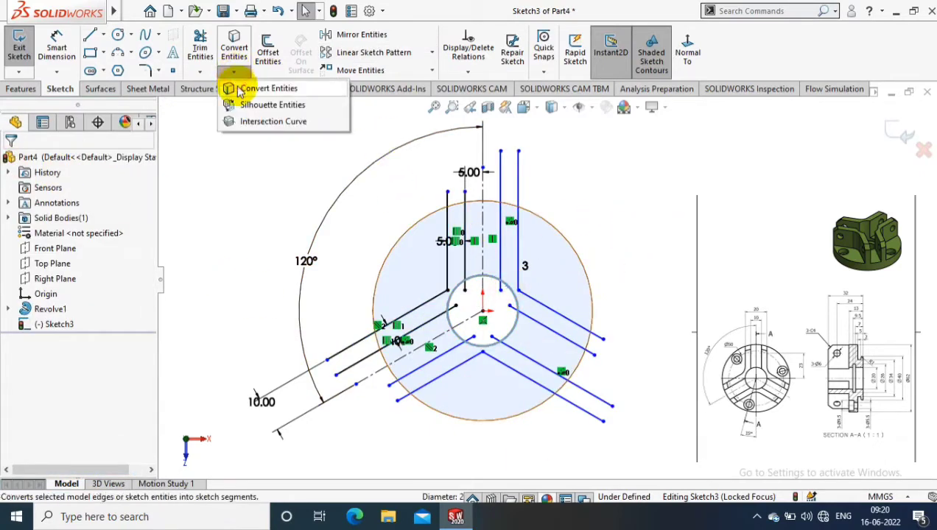
{"action": "left_click", "coordinate": [239, 87]}
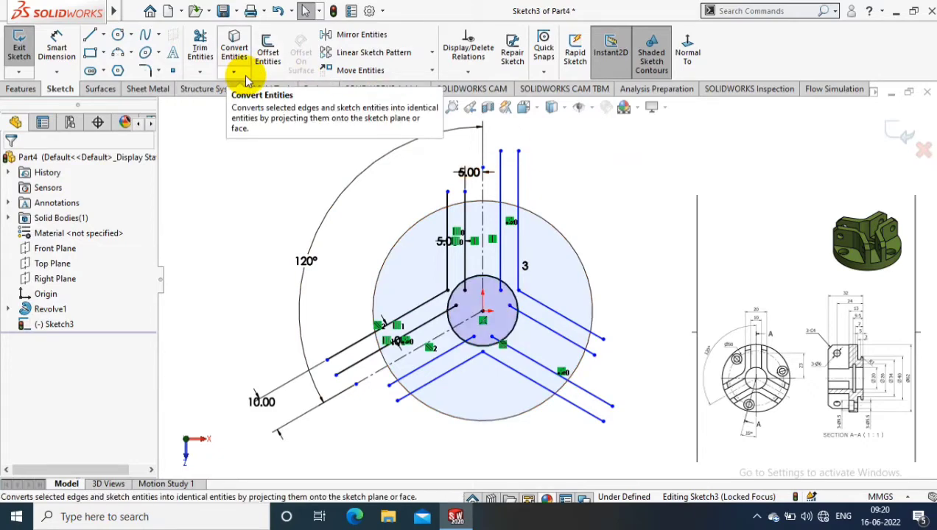
Trim the line segment inside the bore and the inner circle arcs between ribs
{"action": "left_click", "coordinate": [199, 51]}
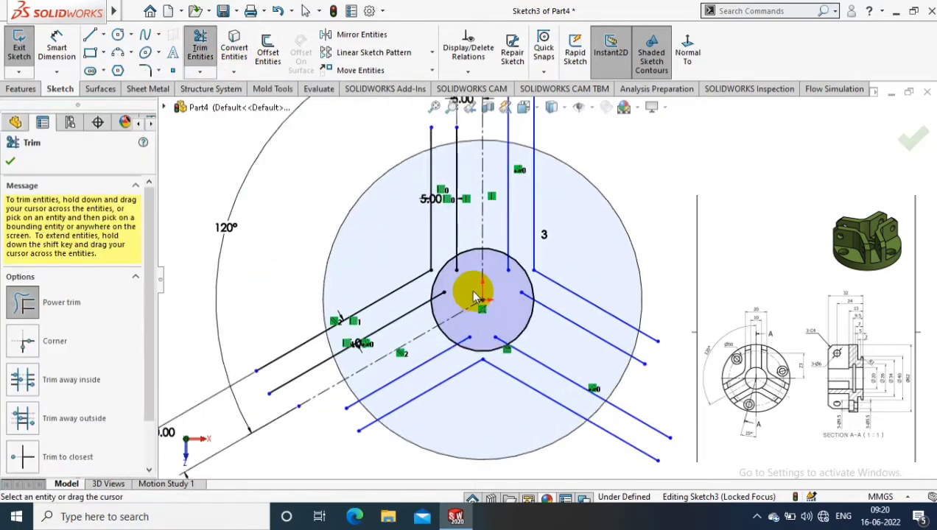
{"action": "scroll", "coordinate": [470, 290], "scroll_direction": "down", "scroll_amount": 5}
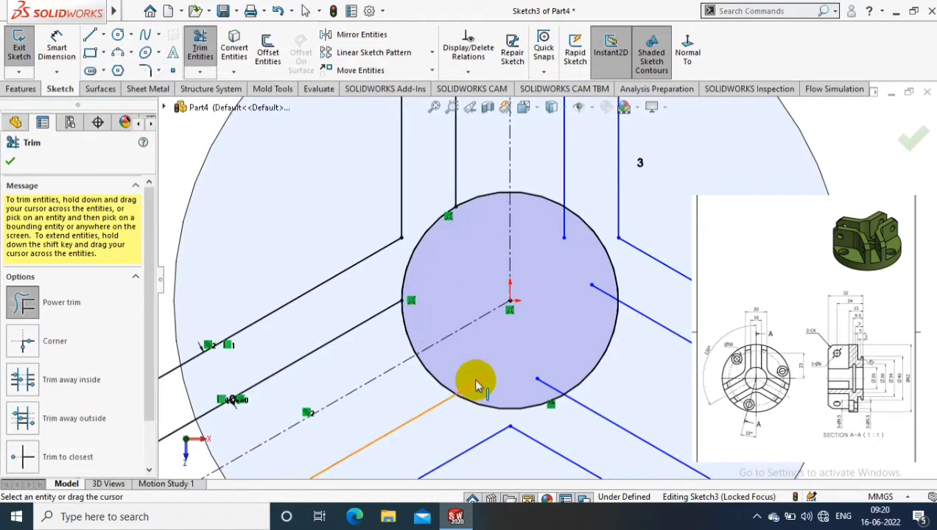
{"action": "left_click_drag", "start_coordinate": [474, 384], "coordinate": [554, 394]}
{"action": "scroll", "coordinate": [554, 230], "scroll_direction": "up", "scroll_amount": 3}
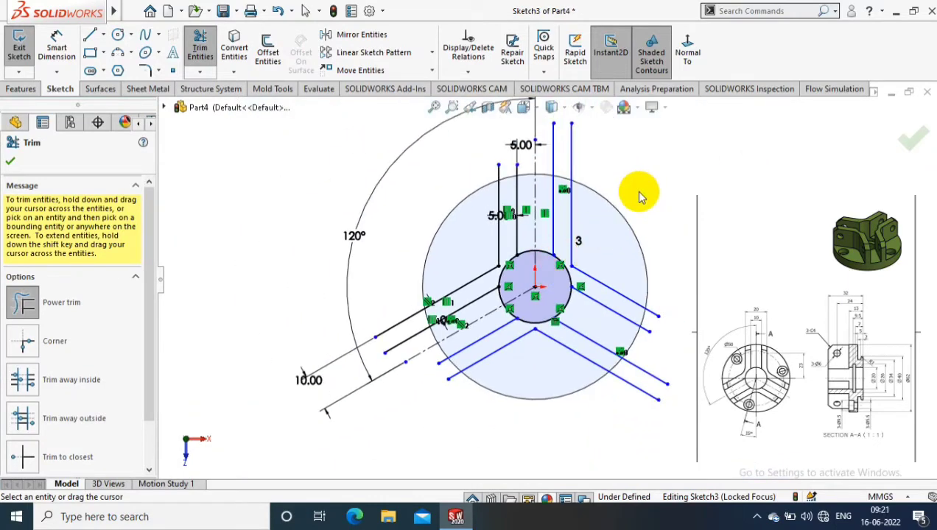
{"action": "scroll", "coordinate": [572, 344], "scroll_direction": "down", "scroll_amount": 2}
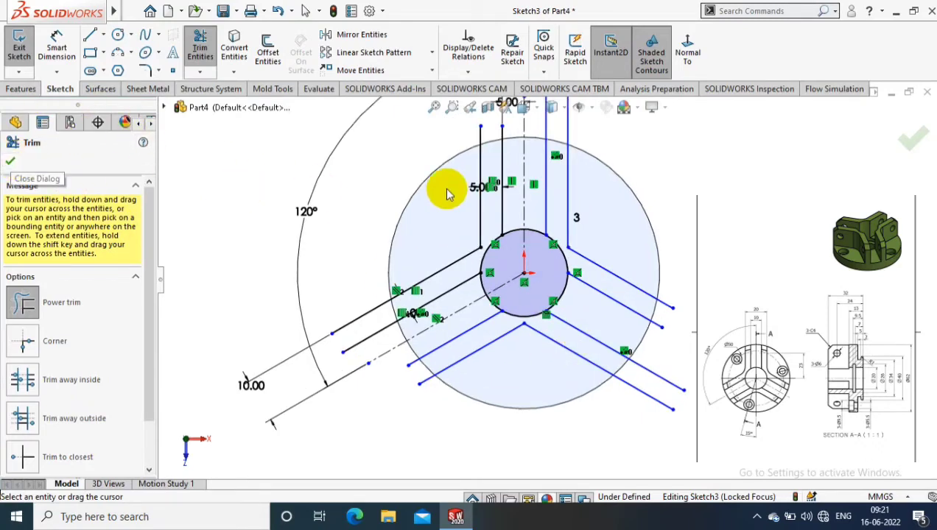
{"action": "scroll", "coordinate": [531, 219], "scroll_direction": "down", "scroll_amount": 2}
{"action": "mouse_move", "coordinate": [505, 259]}
{"action": "left_mouse_down"}
{"action": "mouse_move", "coordinate": [482, 309]}
{"action": "mouse_move", "coordinate": [497, 321]}
{"action": "left_mouse_up"}
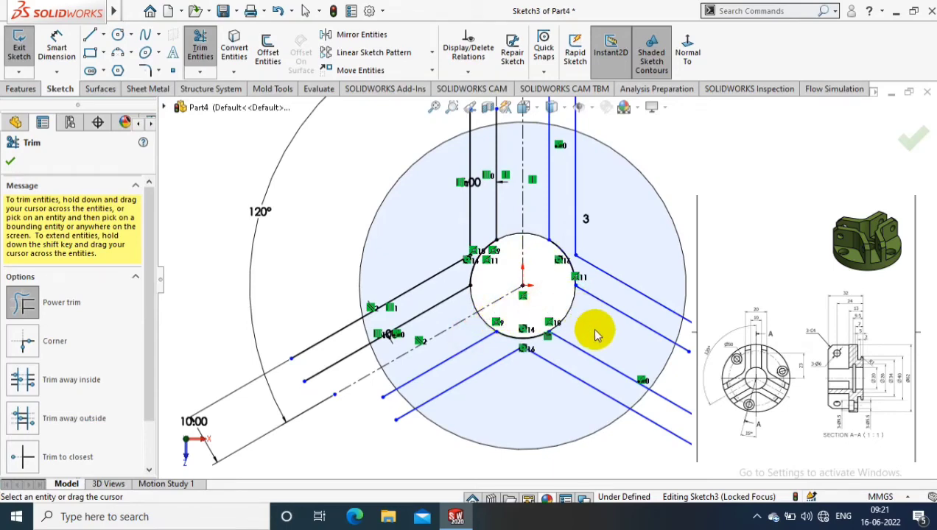
{"action": "scroll", "coordinate": [496, 267], "scroll_direction": "up", "scroll_amount": 2}
{"action": "left_click", "coordinate": [10, 161]}
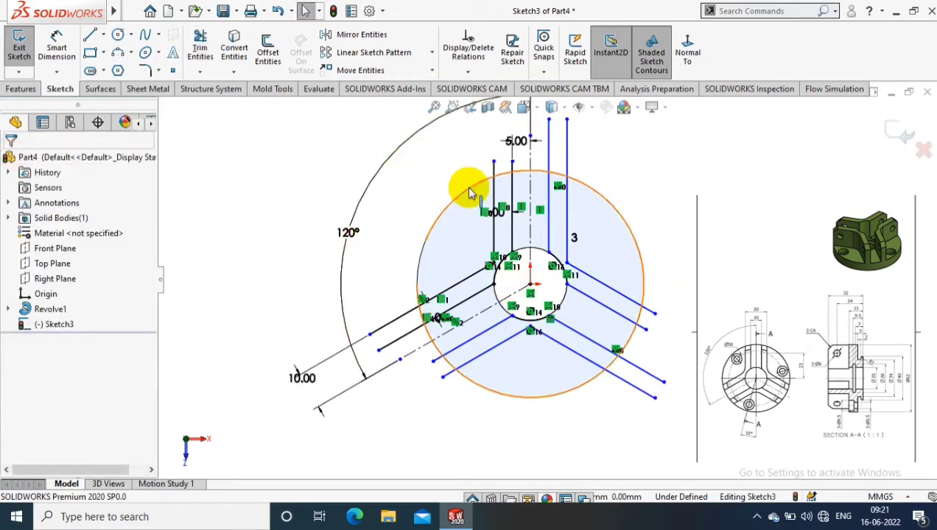
Project the outer circle edge into the sketch and relate the rib lines to it
{"action": "left_click", "coordinate": [233, 71]}
{"action": "left_click", "coordinate": [265, 86]}
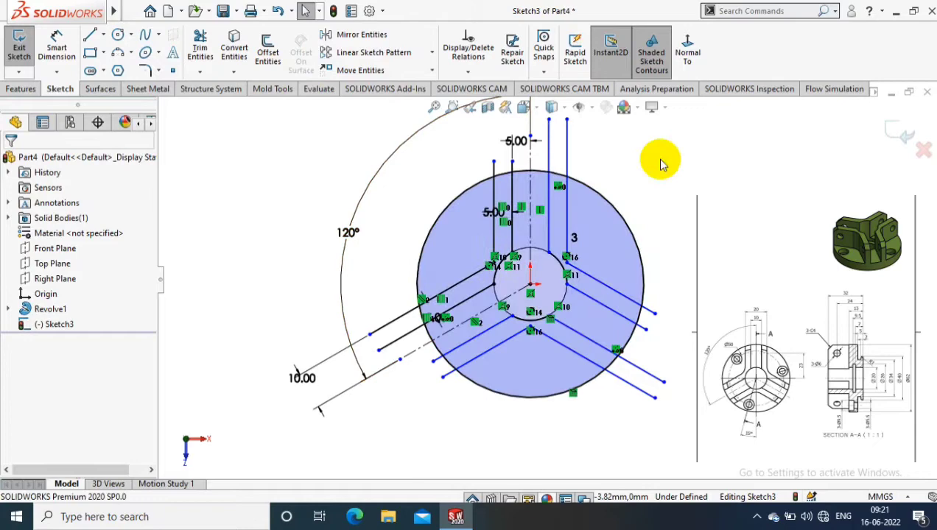
{"action": "left_click", "coordinate": [494, 175]}
{"action": "left_click", "coordinate": [497, 175], "text": "ctrl"}
{"action": "left_click", "coordinate": [33, 211]}
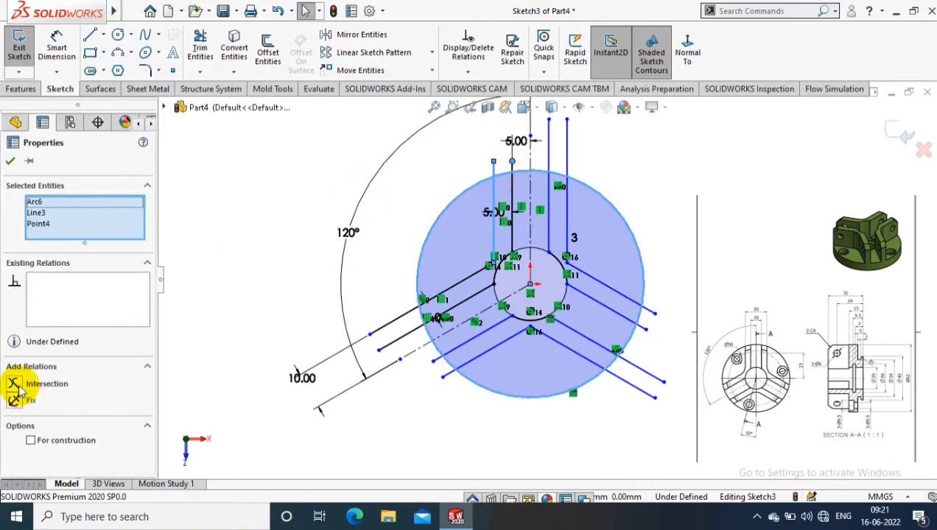
{"action": "left_click", "coordinate": [19, 383]}
{"action": "left_click", "coordinate": [655, 251]}
{"action": "left_click", "coordinate": [493, 166]}
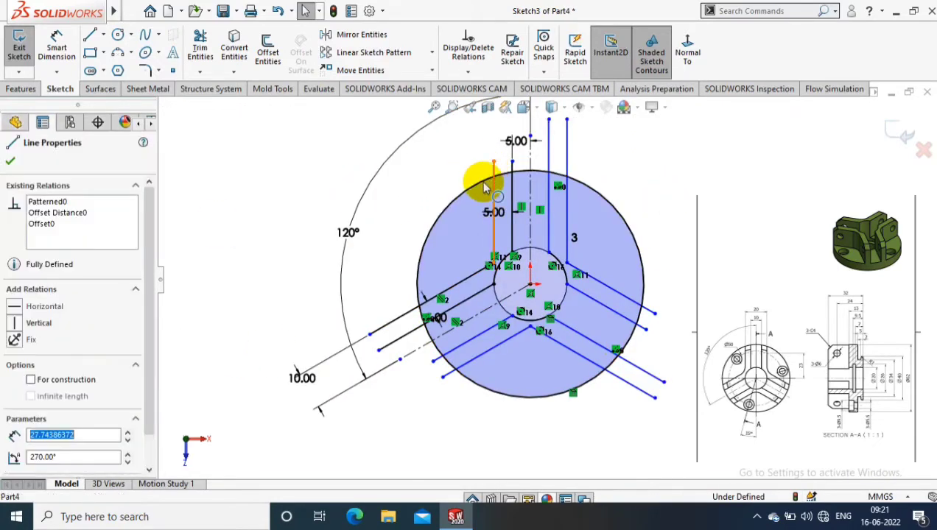
{"action": "left_click", "coordinate": [475, 184], "text": "ctrl"}
{"action": "left_click", "coordinate": [16, 122]}
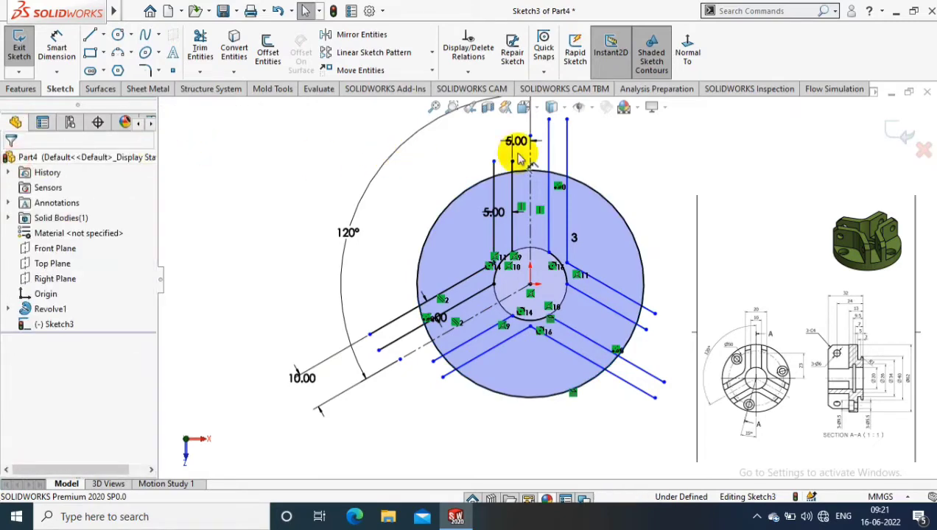
Power Trim the rib lines sticking out past the outer circle
{"action": "scroll", "coordinate": [522, 142], "scroll_direction": "down", "scroll_amount": 2}
{"action": "left_click", "coordinate": [488, 214]}
{"action": "left_click", "coordinate": [429, 167]}
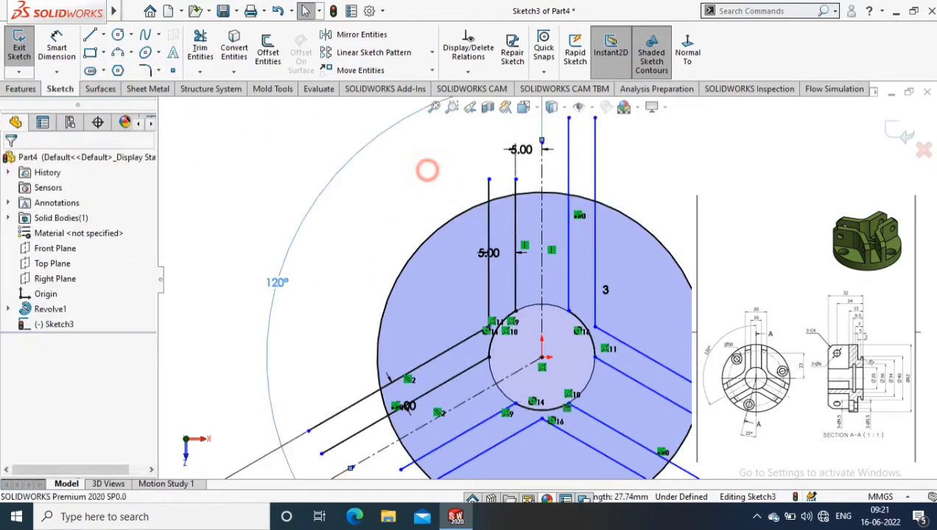
{"action": "left_click", "coordinate": [349, 171]}
{"action": "scroll", "coordinate": [383, 157], "scroll_direction": "up", "scroll_amount": 2}
{"action": "left_click", "coordinate": [200, 71]}
{"action": "left_click", "coordinate": [229, 88]}
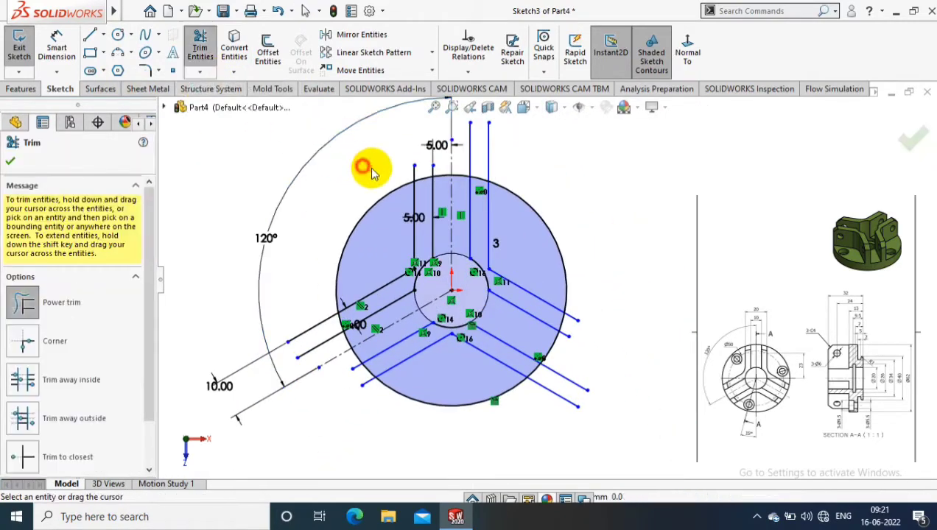
{"action": "mouse_move", "coordinate": [365, 167]}
{"action": "left_mouse_down"}
{"action": "mouse_move", "coordinate": [580, 308]}
{"action": "mouse_move", "coordinate": [548, 393]}
{"action": "mouse_move", "coordinate": [372, 407]}
{"action": "left_mouse_up"}
{"action": "mouse_move", "coordinate": [351, 370]}
{"action": "left_mouse_down"}
{"action": "mouse_move", "coordinate": [309, 314]}
{"action": "mouse_move", "coordinate": [288, 256]}
{"action": "left_mouse_up"}
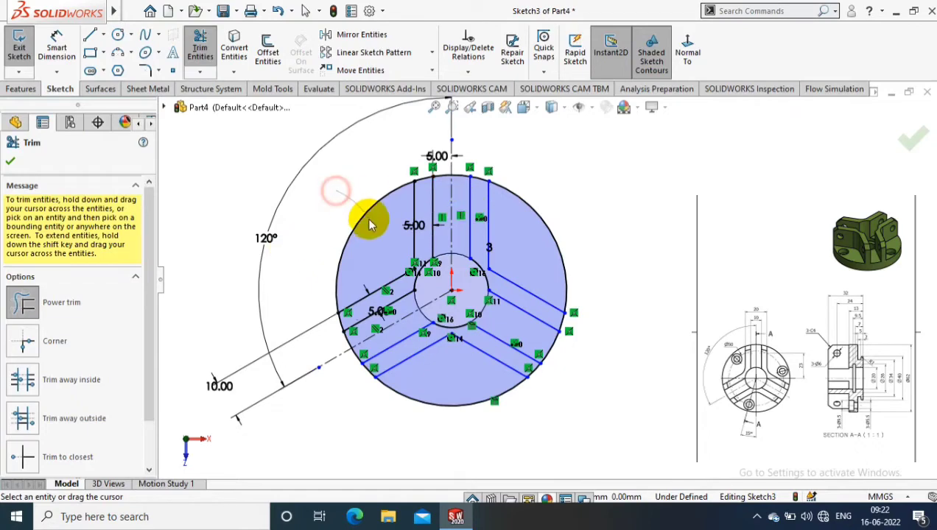
Trim the outer circle arcs between ribs and the leftover segments at its edge
{"action": "left_click_drag", "start_coordinate": [627, 207], "coordinate": [547, 254]}
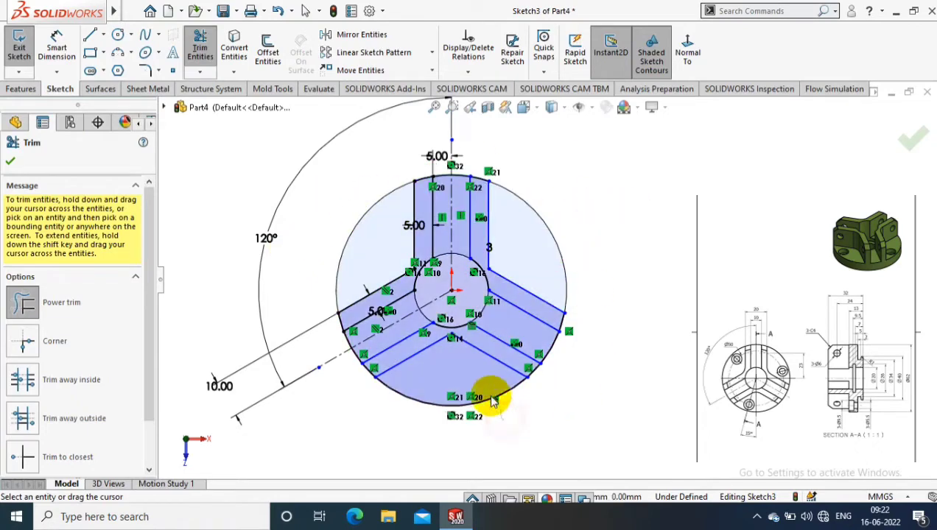
{"action": "scroll", "coordinate": [563, 267], "scroll_direction": "down", "scroll_amount": 2}
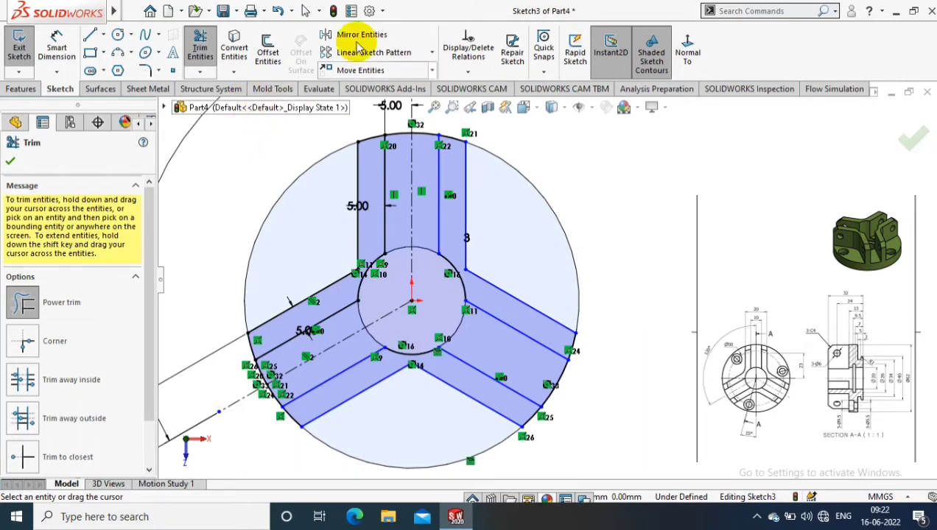
{"action": "scroll", "coordinate": [427, 177], "scroll_direction": "down", "scroll_amount": 1}
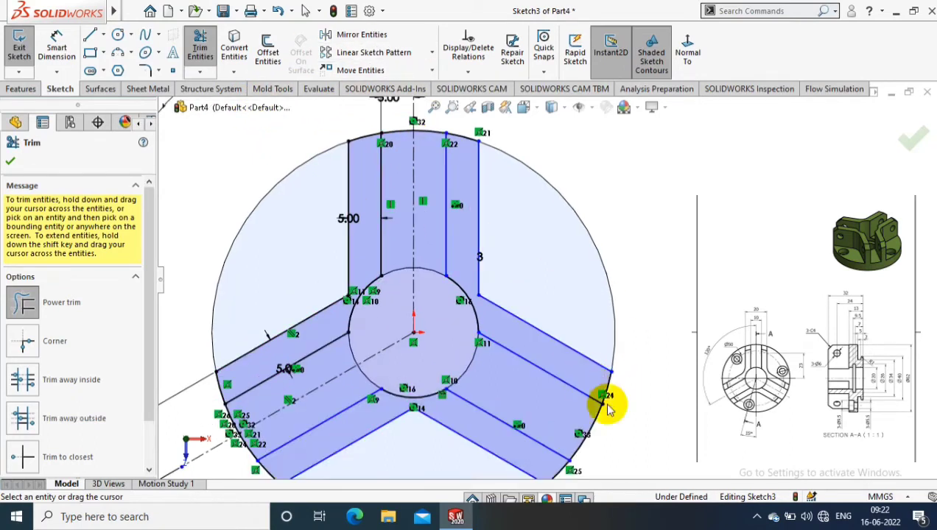
{"action": "left_click_drag", "start_coordinate": [608, 411], "coordinate": [569, 418]}
{"action": "scroll", "coordinate": [456, 163], "scroll_direction": "up", "scroll_amount": 2}
{"action": "scroll", "coordinate": [456, 162], "scroll_direction": "down", "scroll_amount": 3}
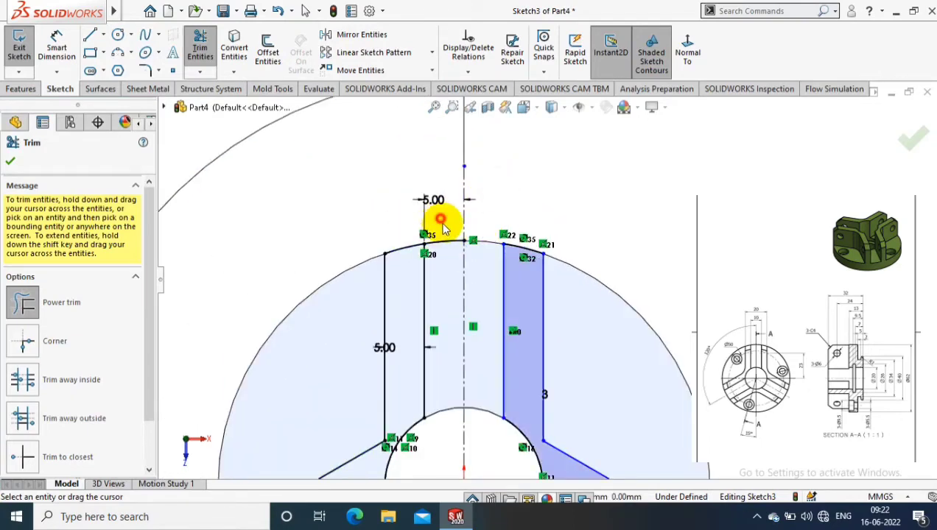
{"action": "scroll", "coordinate": [445, 236], "scroll_direction": "up", "scroll_amount": 3}
{"action": "scroll", "coordinate": [403, 361], "scroll_direction": "down", "scroll_amount": 5}
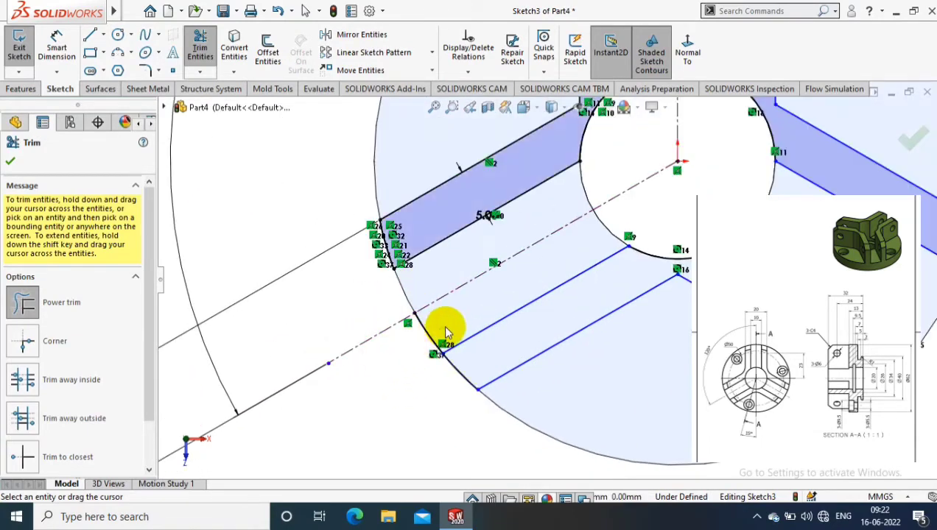
{"action": "scroll", "coordinate": [387, 359], "scroll_direction": "up", "scroll_amount": 3}
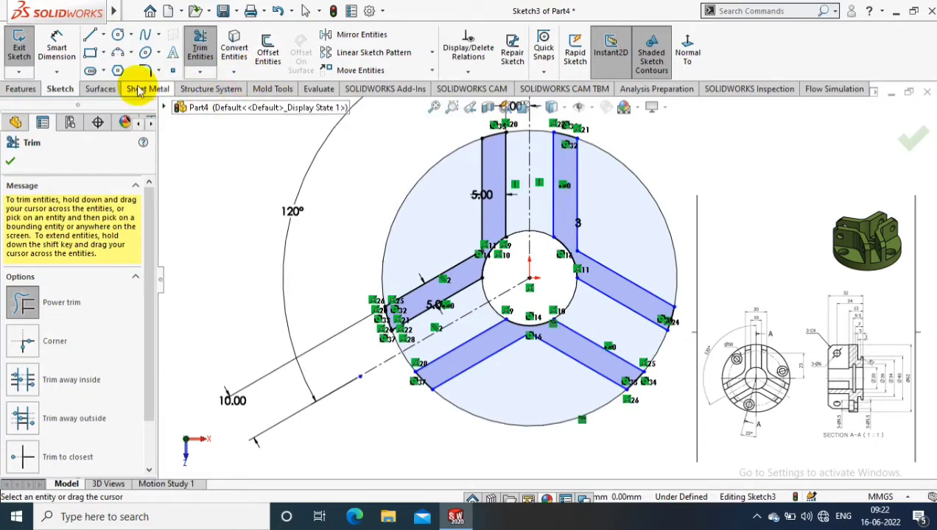
{"action": "left_click", "coordinate": [158, 71]}
Round the corners between the ribs with 10 mm sketch fillets
{"action": "left_click", "coordinate": [180, 87]}
{"action": "scroll", "coordinate": [594, 343], "scroll_direction": "down", "scroll_amount": 3}
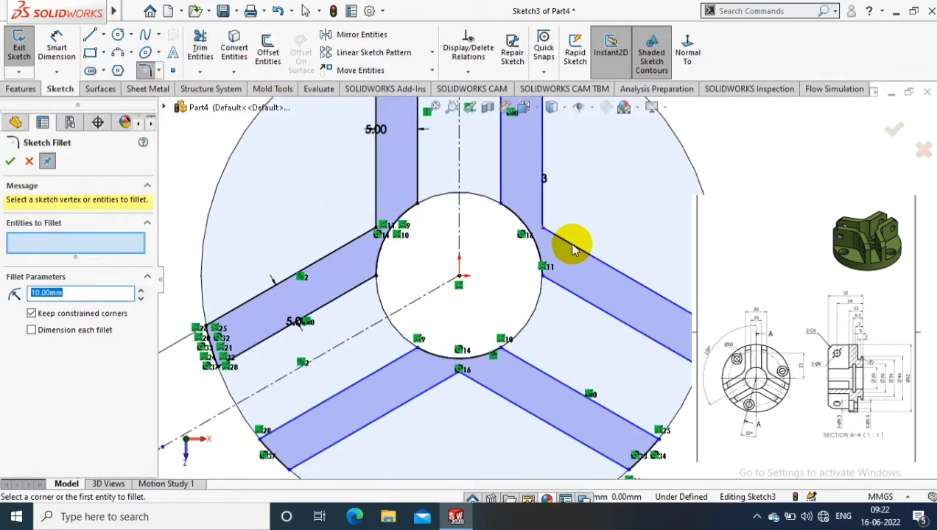
{"action": "left_click", "coordinate": [569, 245]}
{"action": "left_click", "coordinate": [546, 209]}
{"action": "left_click", "coordinate": [475, 389]}
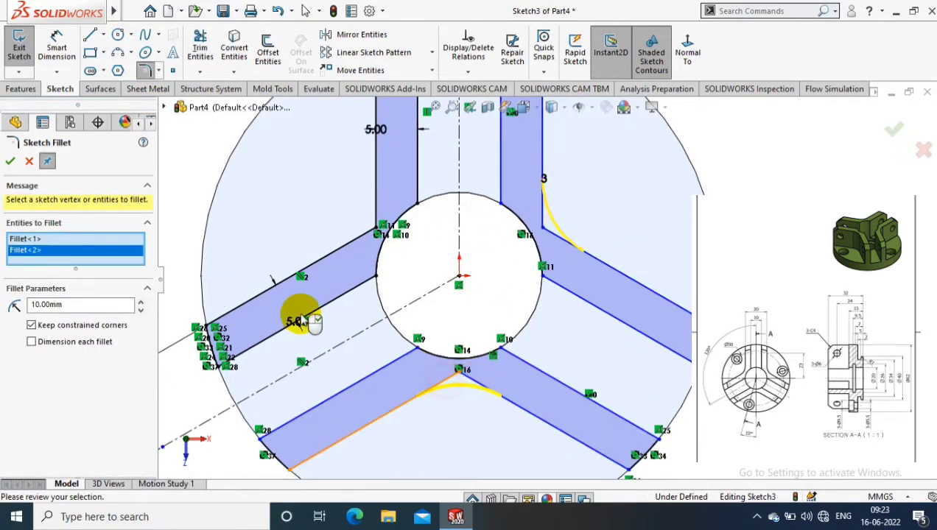
{"action": "left_click", "coordinate": [346, 245]}
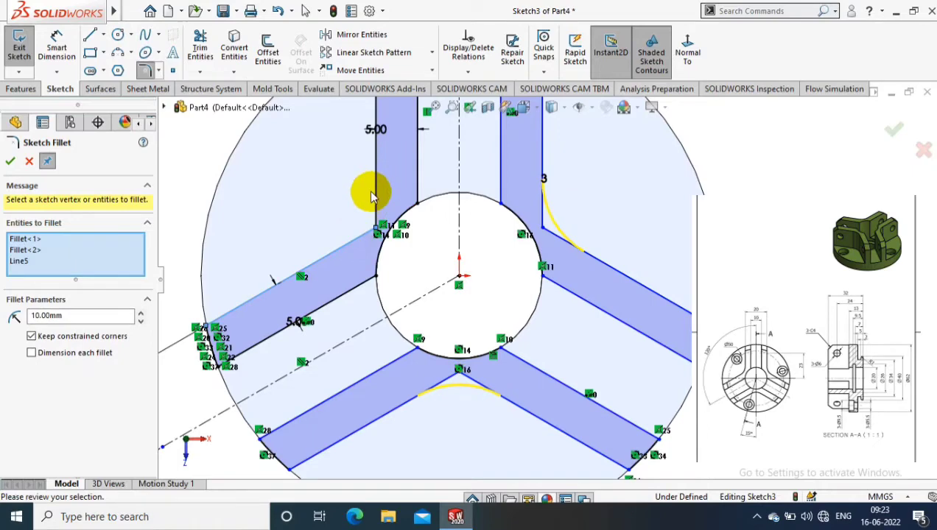
{"action": "left_click", "coordinate": [10, 161]}
{"action": "scroll", "coordinate": [229, 217], "scroll_direction": "up", "scroll_amount": 3}
{"action": "scroll", "coordinate": [658, 226], "scroll_direction": "up", "scroll_amount": 2}
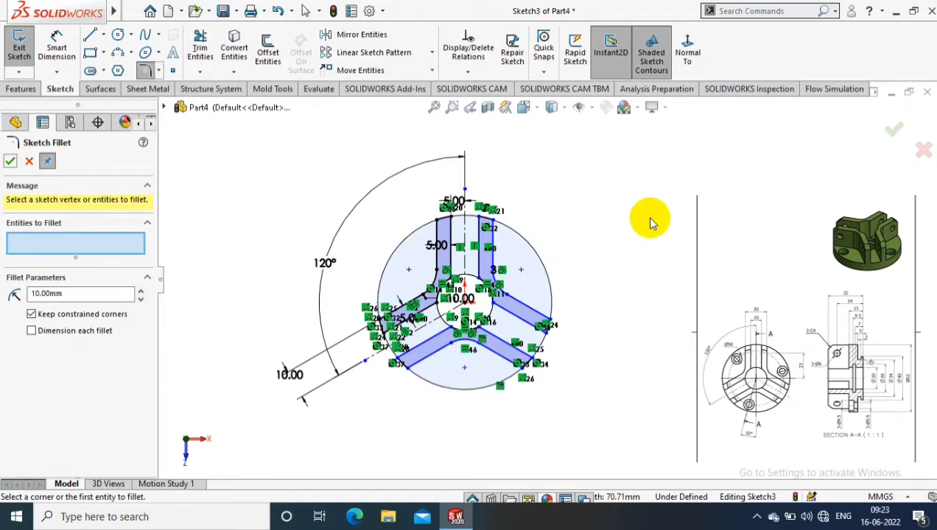
{"action": "left_click", "coordinate": [10, 160]}
Extrude the rib sketch into three solid ribs merged with the base disc
{"action": "left_click", "coordinate": [20, 88]}
{"action": "left_click", "coordinate": [24, 53]}
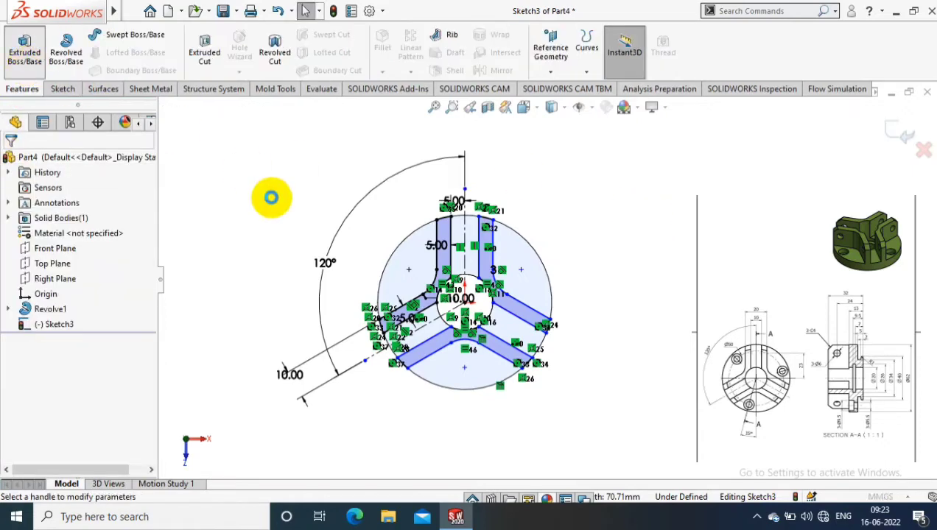
{"action": "left_click", "coordinate": [69, 292]}
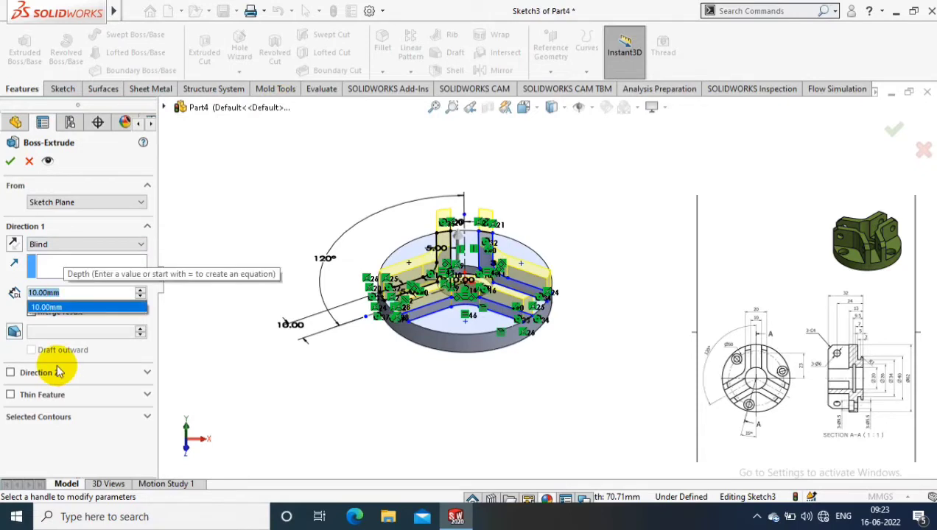
{"action": "type", "text": "10"}
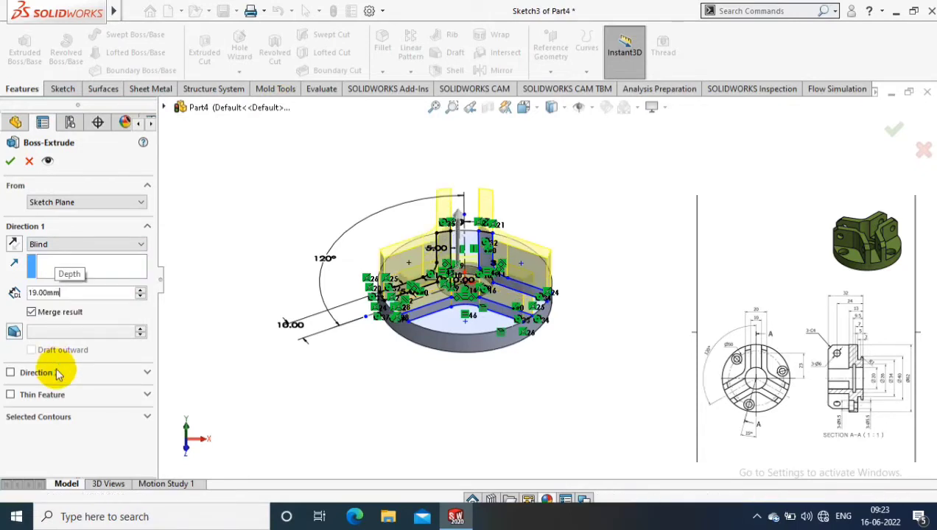
{"action": "key", "text": "Return"}
{"action": "mouse_move", "coordinate": [606, 205]}
{"action": "middle_mouse_down"}
{"action": "mouse_move", "coordinate": [640, 372]}
{"action": "mouse_move", "coordinate": [680, 248]}
{"action": "middle_mouse_up"}
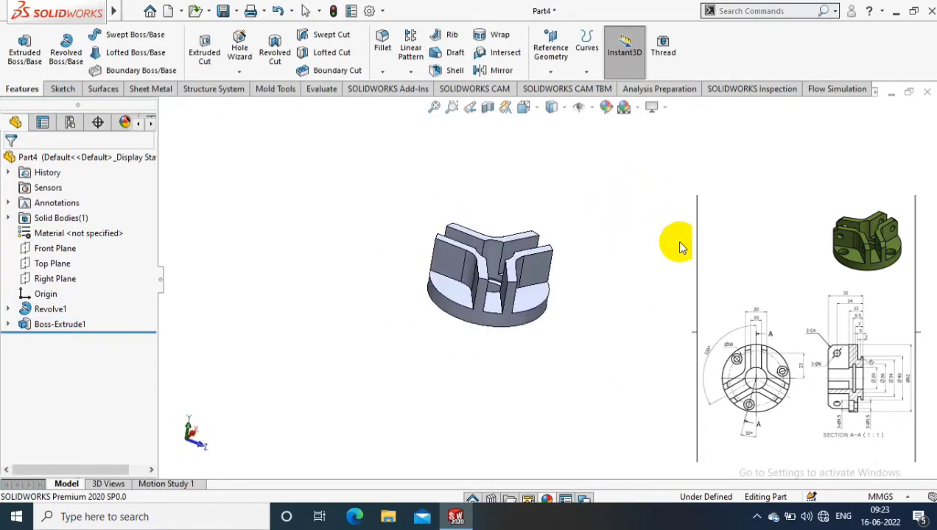
Chamfer the six outer rib edges at a symmetric 3 mm distance
{"action": "middle_click_drag", "start_coordinate": [680, 182], "coordinate": [598, 290]}
{"action": "right_click_drag", "start_coordinate": [318, 141], "coordinate": [228, 241]}
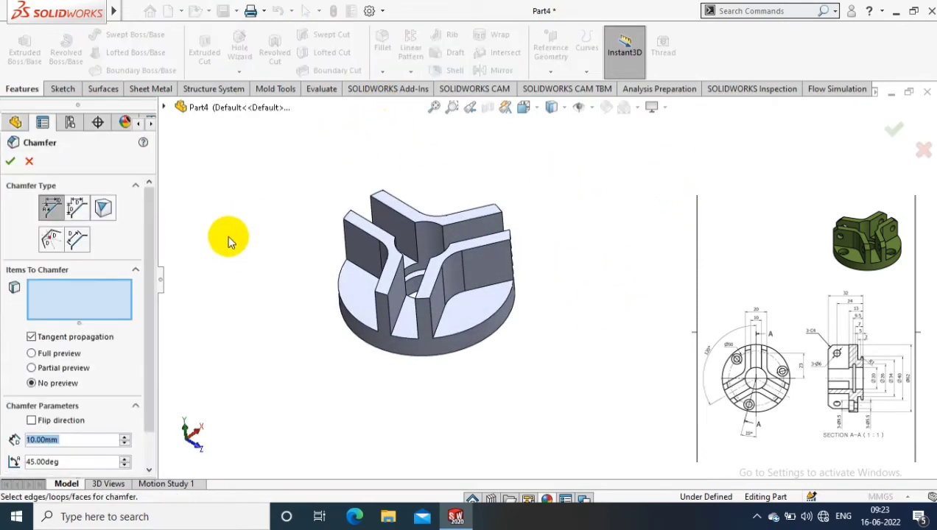
{"action": "left_click", "coordinate": [379, 295]}
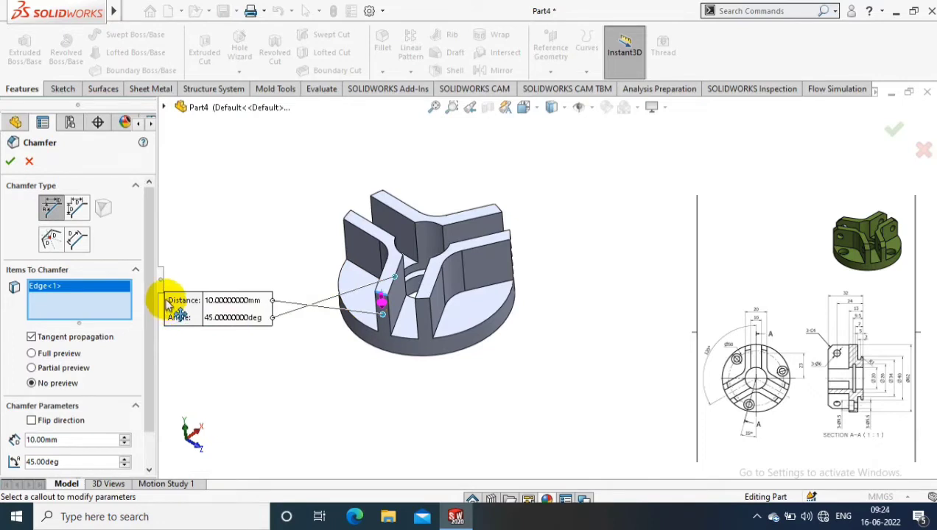
{"action": "left_click", "coordinate": [77, 207]}
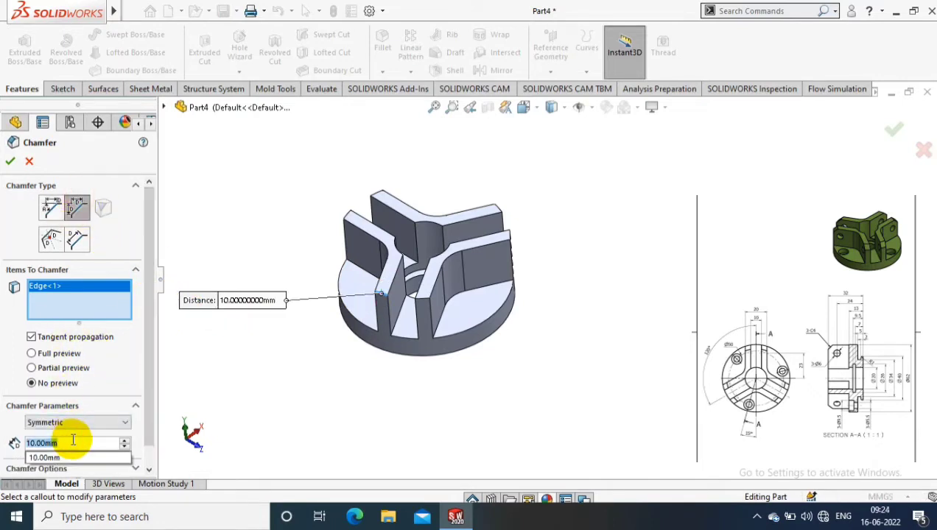
{"action": "type", "text": "3"}
{"action": "left_click", "coordinate": [350, 212]}
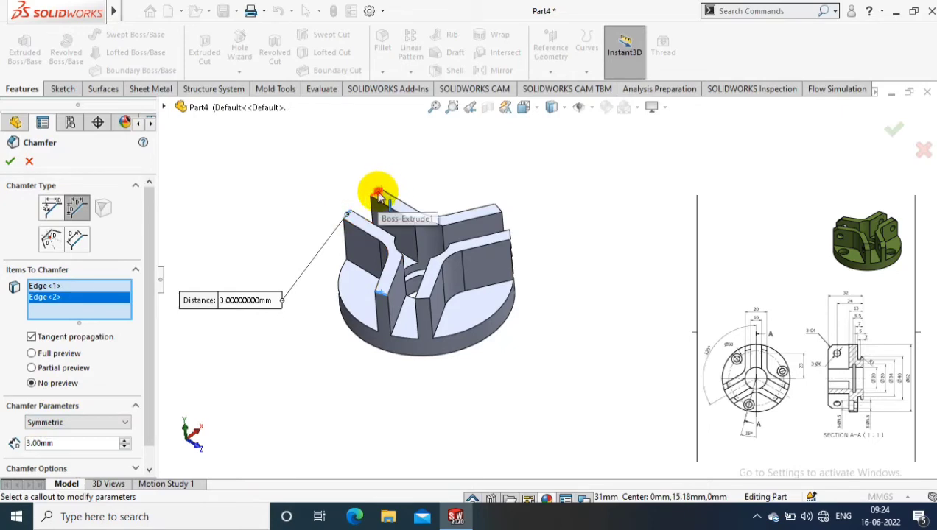
{"action": "left_click", "coordinate": [378, 195]}
{"action": "left_click", "coordinate": [496, 209]}
{"action": "left_click", "coordinate": [513, 236]}
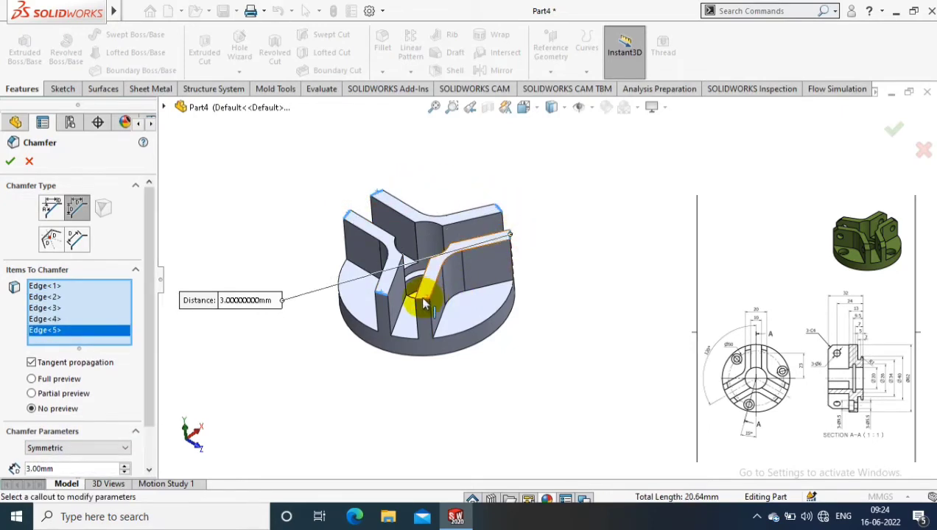
{"action": "left_click", "coordinate": [425, 304]}
{"action": "left_click", "coordinate": [13, 160]}
{"action": "mouse_move", "coordinate": [579, 198]}
{"action": "middle_mouse_down"}
{"action": "mouse_move", "coordinate": [606, 184]}
{"action": "mouse_move", "coordinate": [573, 213]}
{"action": "mouse_move", "coordinate": [576, 193]}
{"action": "mouse_move", "coordinate": [564, 327]}
{"action": "mouse_move", "coordinate": [581, 316]}
{"action": "mouse_move", "coordinate": [583, 326]}
{"action": "mouse_move", "coordinate": [565, 349]}
{"action": "mouse_move", "coordinate": [601, 298]}
{"action": "middle_mouse_up"}
{"action": "right_click", "coordinate": [493, 250]}
Start a new sketch on the base face and draw a vertical centerline from the origin
{"action": "left_click", "coordinate": [590, 152]}
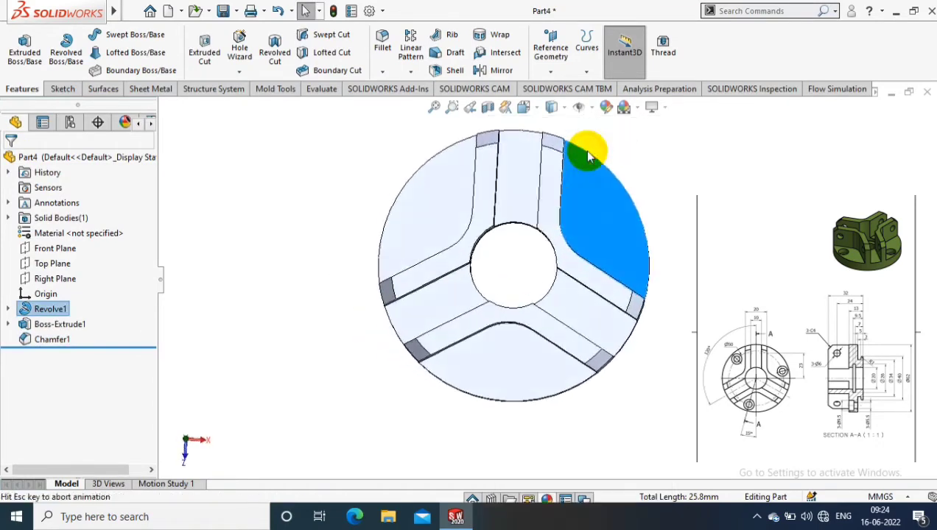
{"action": "left_click", "coordinate": [63, 89]}
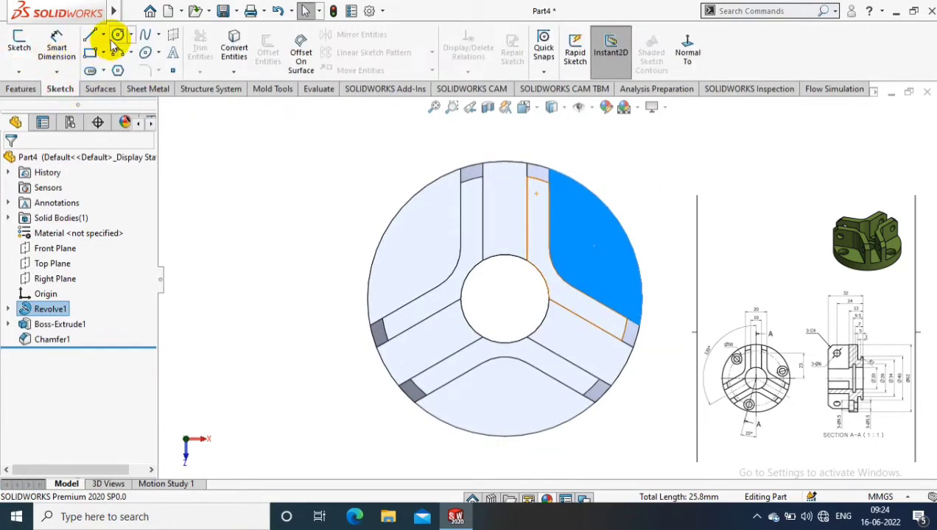
{"action": "left_click", "coordinate": [19, 40]}
{"action": "left_click", "coordinate": [95, 37]}
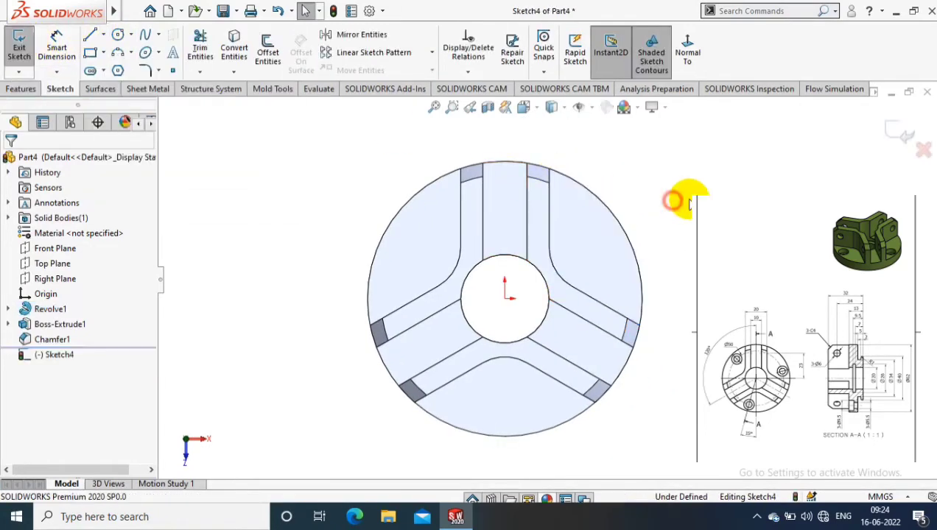
{"action": "left_click", "coordinate": [103, 34]}
{"action": "left_click", "coordinate": [117, 69]}
{"action": "left_click", "coordinate": [466, 313]}
{"action": "scroll", "coordinate": [466, 317], "scroll_direction": "up", "scroll_amount": 2}
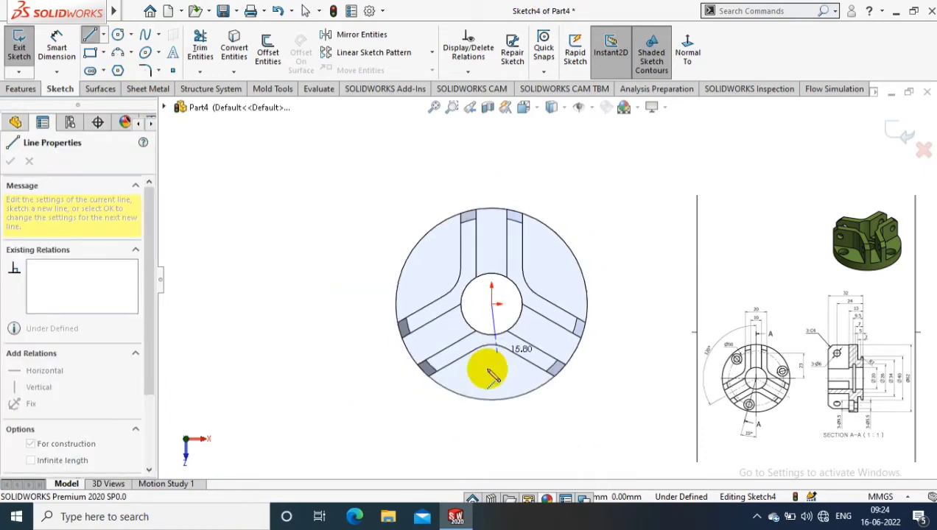
{"action": "left_click", "coordinate": [492, 418]}
Draw a second centerline from the origin angled down below the part
{"action": "key", "text": "Escape"}
{"action": "left_click", "coordinate": [89, 35]}
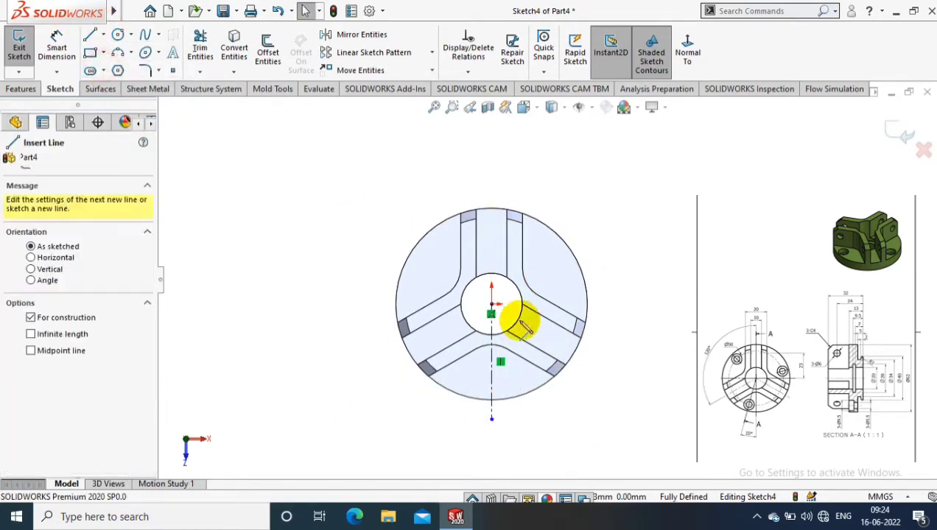
{"action": "left_click", "coordinate": [491, 304]}
{"action": "left_click", "coordinate": [430, 435]}
{"action": "key", "text": "Escape"}
{"action": "scroll", "coordinate": [669, 295], "scroll_direction": "down", "scroll_amount": 1}
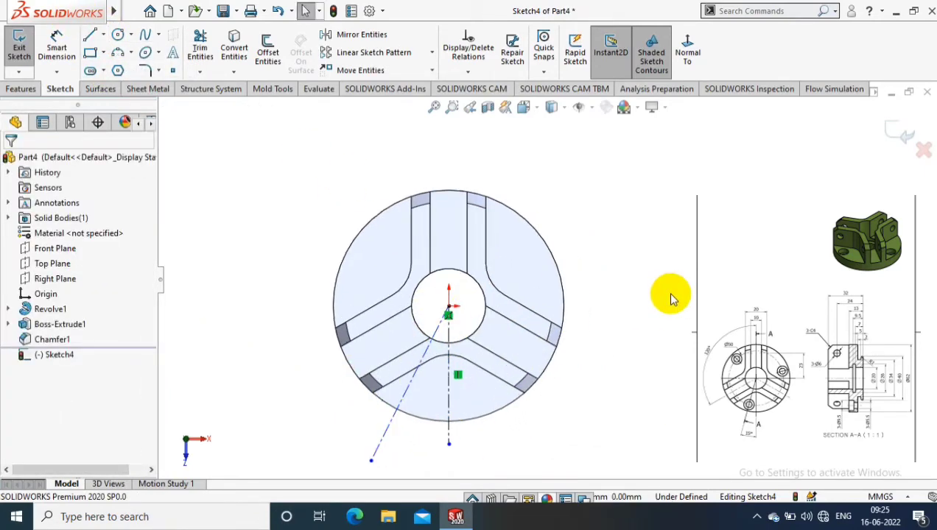
{"action": "scroll", "coordinate": [669, 287], "scroll_direction": "down", "scroll_amount": 1}
Draw a Ø50 mm construction circle centred on the origin
{"action": "left_click", "coordinate": [118, 37]}
{"action": "left_click", "coordinate": [397, 313]}
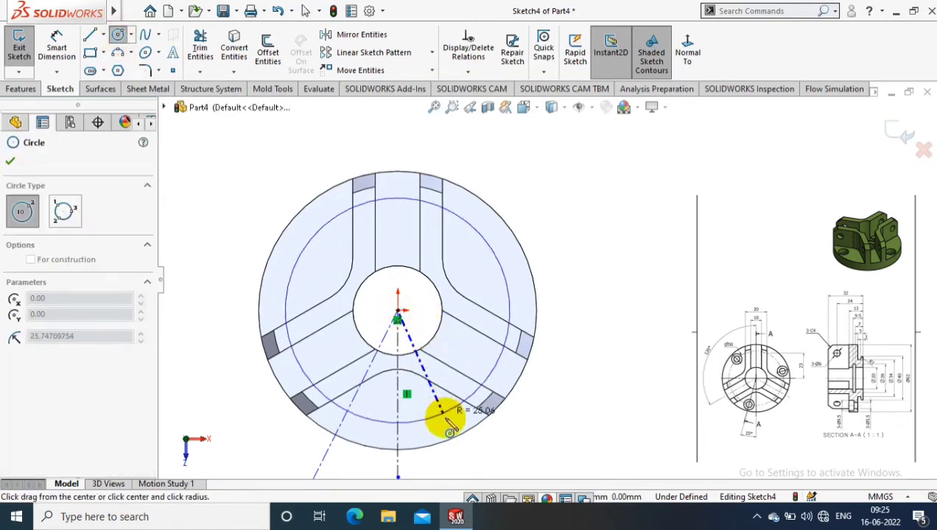
{"action": "left_click", "coordinate": [447, 417]}
{"action": "left_click", "coordinate": [31, 406]}
{"action": "key", "text": "d"}
{"action": "left_click", "coordinate": [499, 254]}
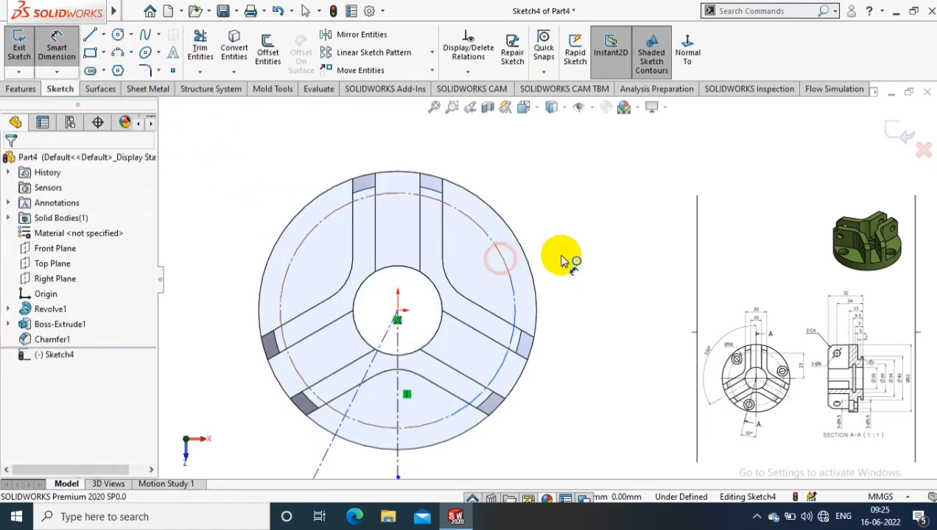
{"action": "left_click", "coordinate": [602, 250]}
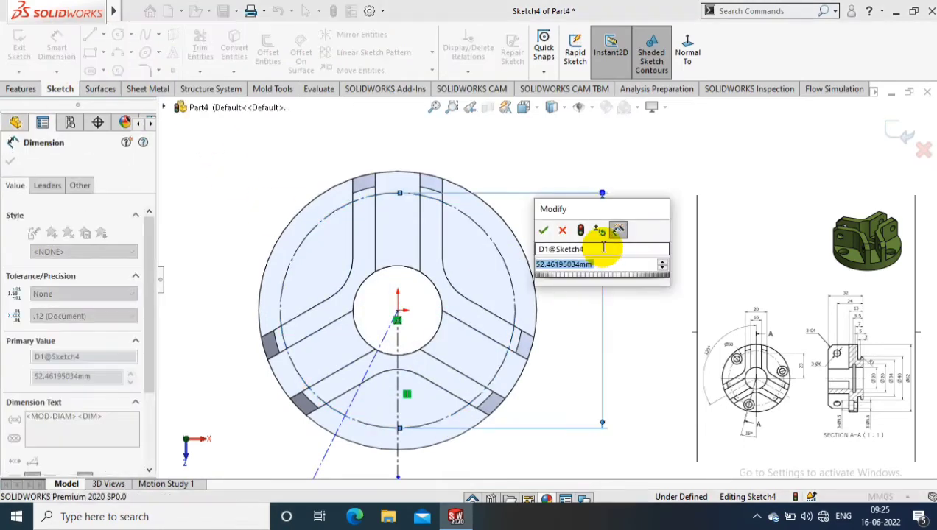
{"action": "type", "text": "50"}
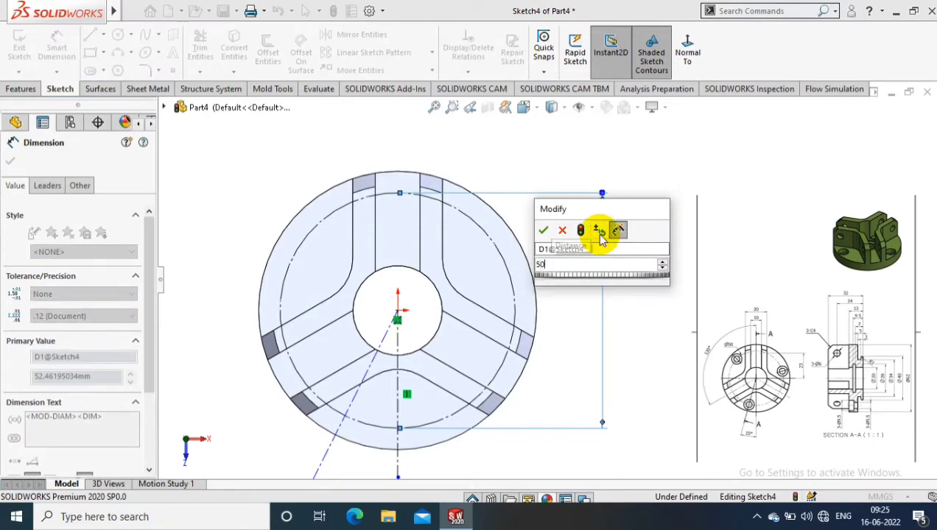
{"action": "key", "text": "Return"}
{"action": "left_click", "coordinate": [665, 219]}
Dimension the angled centerline 15° from the vertical one
{"action": "scroll", "coordinate": [677, 262], "scroll_direction": "up", "scroll_amount": 2}
{"action": "left_click", "coordinate": [388, 412]}
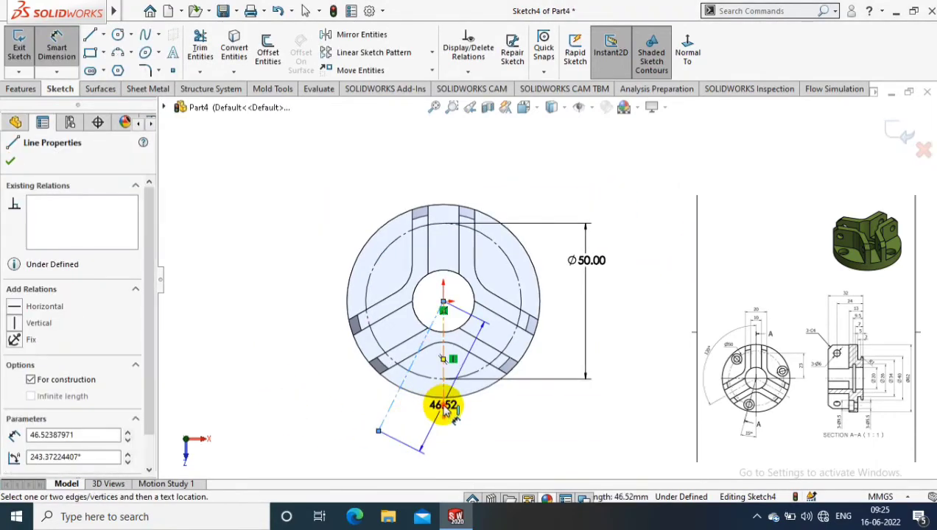
{"action": "left_click", "coordinate": [442, 409]}
{"action": "left_click", "coordinate": [401, 416]}
{"action": "type", "text": "15"}
{"action": "key", "text": "Return"}
{"action": "key", "text": "Escape"}
{"action": "scroll", "coordinate": [446, 362], "scroll_direction": "up", "scroll_amount": 3}
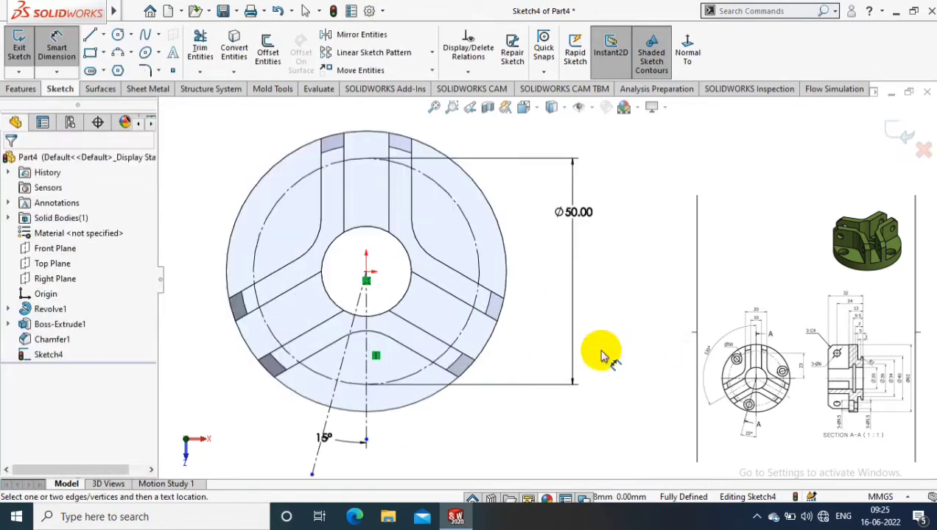
Draw a small circle at the 15° line / Ø50 circle intersection and dimension it Ø9.50
{"action": "left_click", "coordinate": [118, 35]}
{"action": "left_click", "coordinate": [390, 427]}
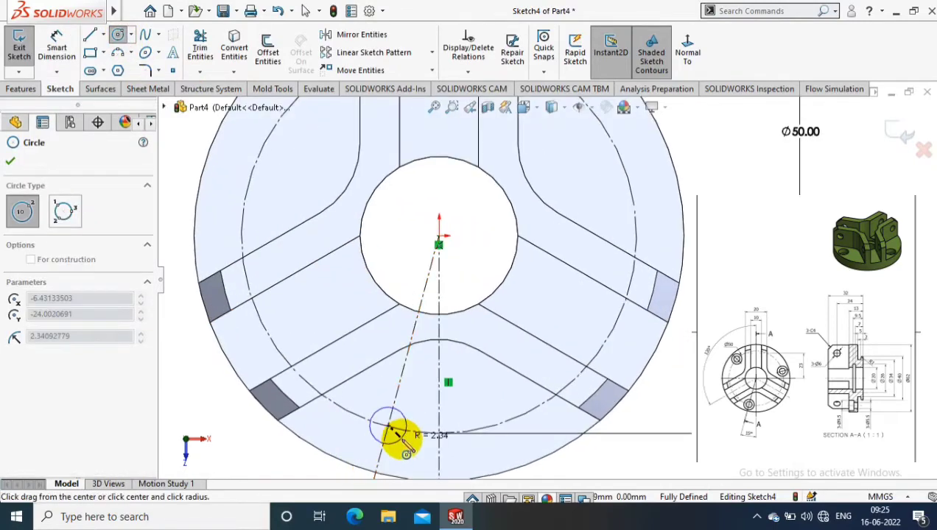
{"action": "left_click", "coordinate": [396, 438]}
{"action": "key", "text": "Escape"}
{"action": "scroll", "coordinate": [442, 403], "scroll_direction": "up", "scroll_amount": 2}
{"action": "left_click", "coordinate": [442, 402]}
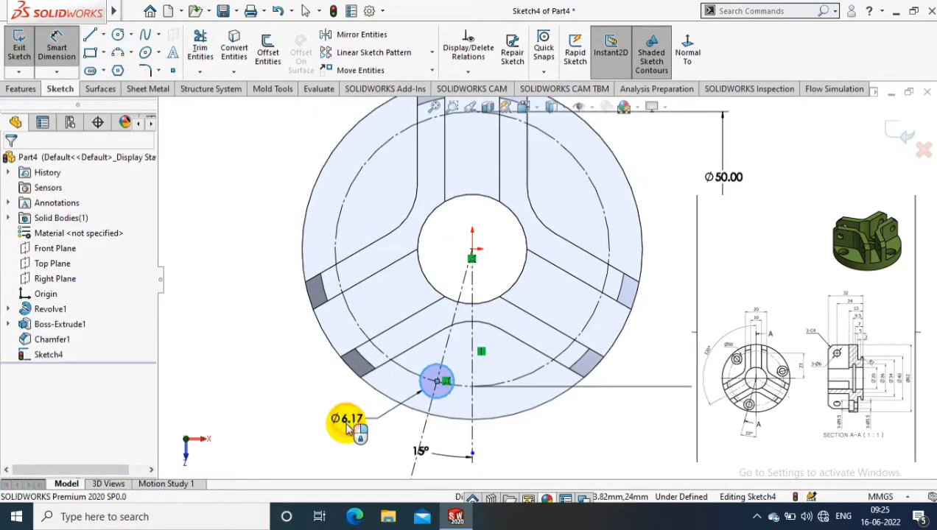
{"action": "left_click", "coordinate": [342, 422]}
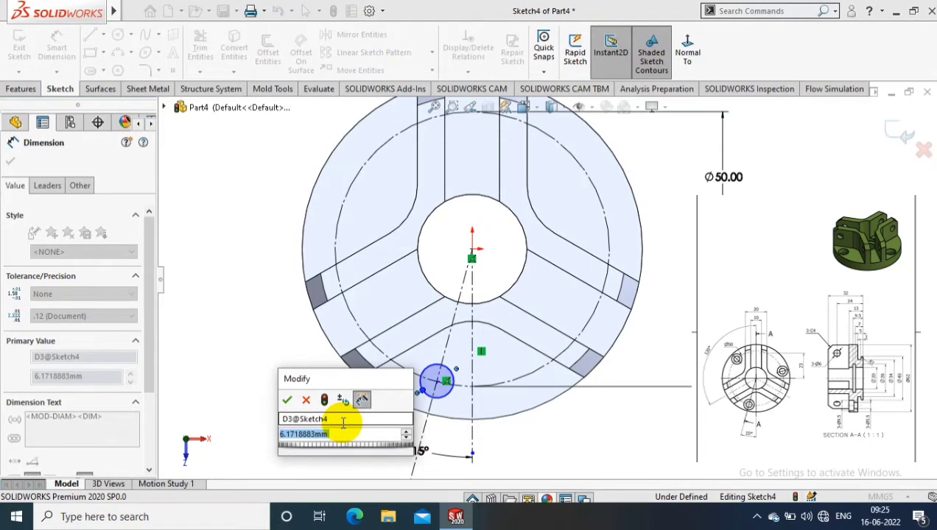
{"action": "type", "text": "9.5"}
{"action": "key", "text": "Return"}
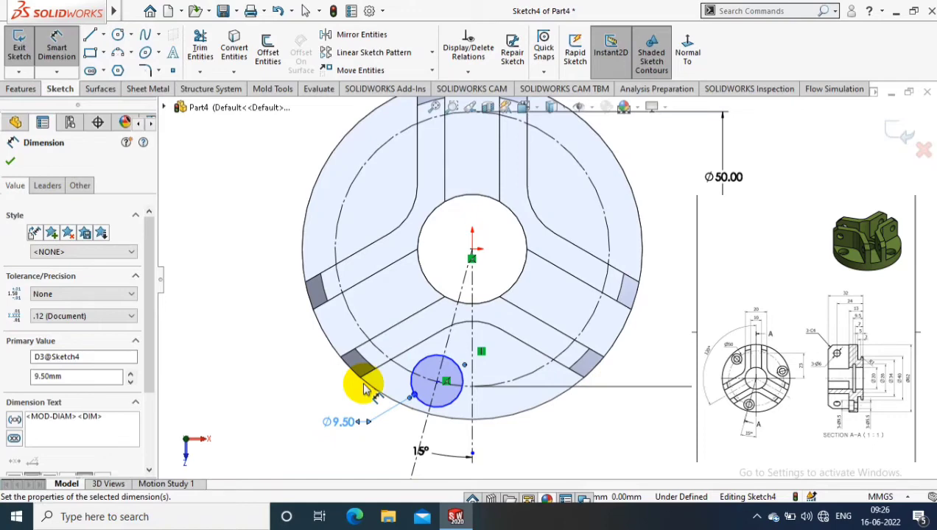
Make the small circle's centre coincident with the Ø50 construction circle
{"action": "left_click", "coordinate": [11, 161]}
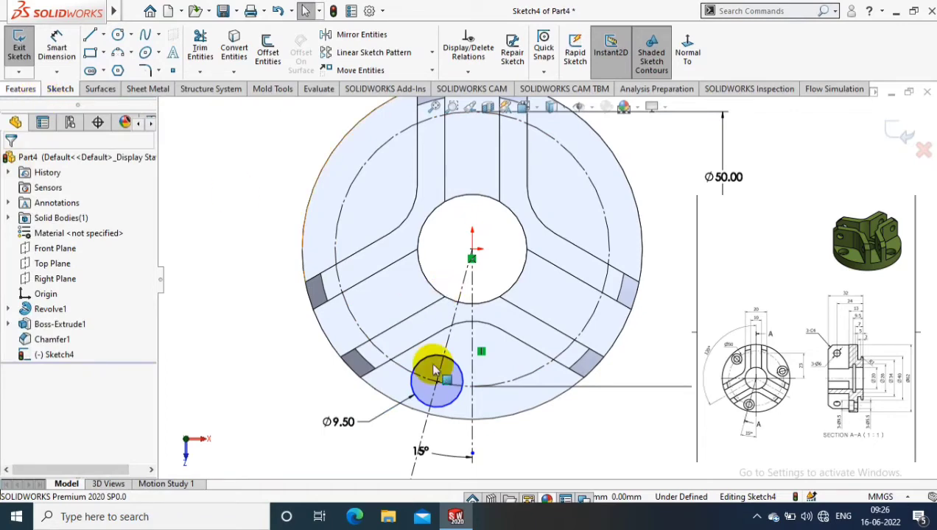
{"action": "scroll", "coordinate": [434, 371], "scroll_direction": "down", "scroll_amount": 2}
{"action": "left_click", "coordinate": [455, 346]}
{"action": "left_click", "coordinate": [379, 326], "text": "ctrl"}
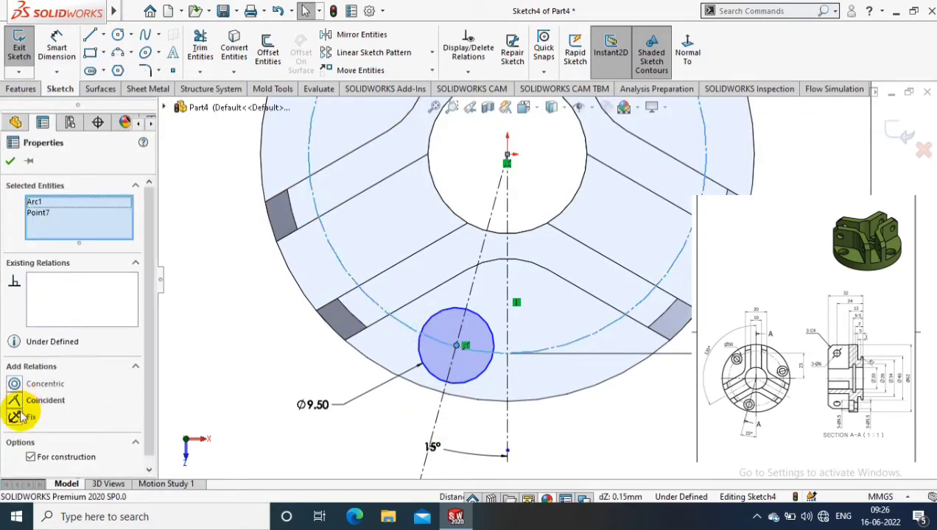
{"action": "left_click", "coordinate": [16, 400]}
Extrude-cut the Ø9.50 circle into the base as Cut-Extrude1
{"action": "left_click", "coordinate": [11, 161]}
{"action": "left_click", "coordinate": [21, 88]}
{"action": "left_click", "coordinate": [204, 46]}
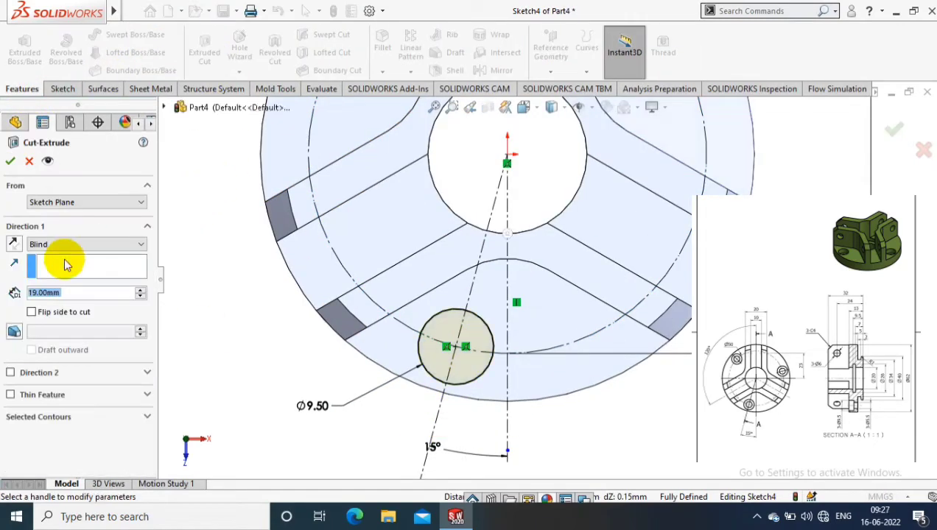
{"action": "left_click", "coordinate": [10, 161]}
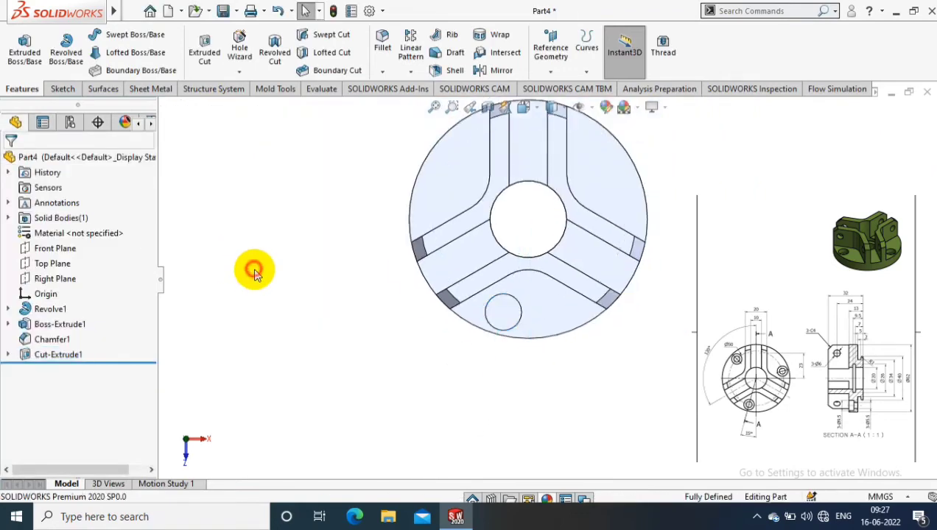
{"action": "left_click", "coordinate": [410, 70]}
Begin a new sketch on the floor face of the Ø9.50 hole
{"action": "left_click", "coordinate": [428, 104]}
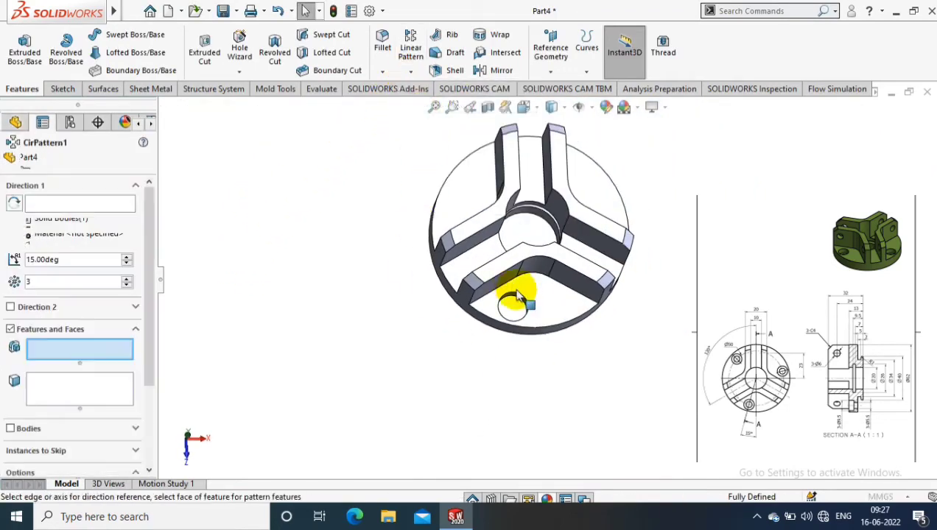
{"action": "scroll", "coordinate": [513, 300], "scroll_direction": "down", "scroll_amount": 3}
{"action": "scroll", "coordinate": [523, 282], "scroll_direction": "down", "scroll_amount": 2}
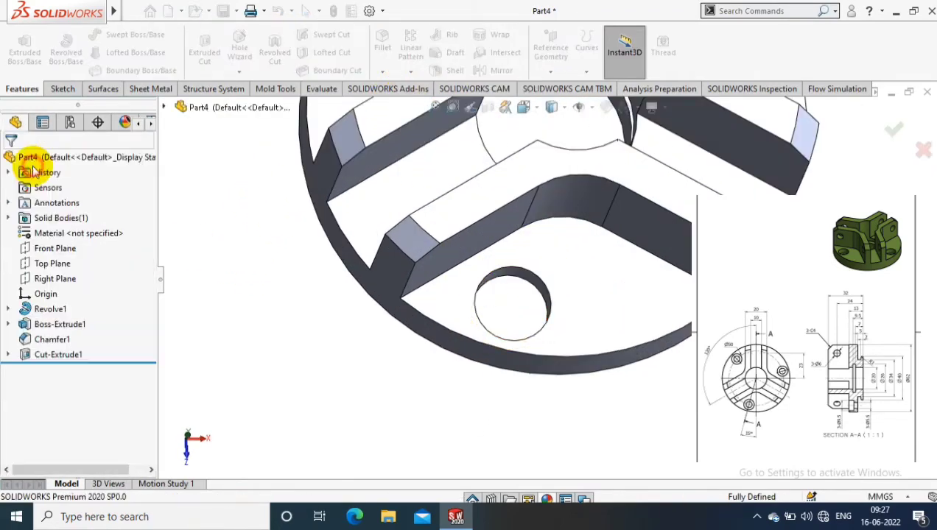
{"action": "right_click", "coordinate": [501, 302]}
{"action": "left_click", "coordinate": [533, 142]}
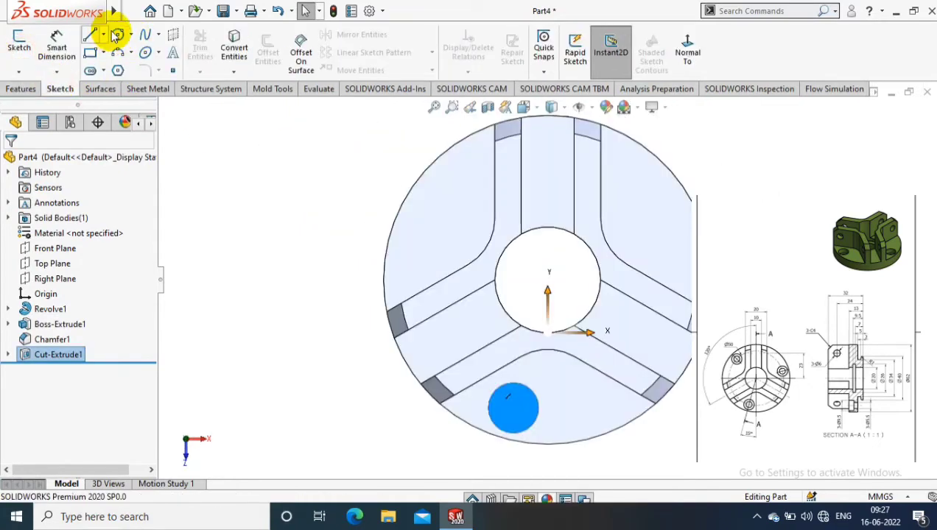
Draw a circle on the hole's centre and dimension it Ø5.5
{"action": "left_click", "coordinate": [514, 407]}
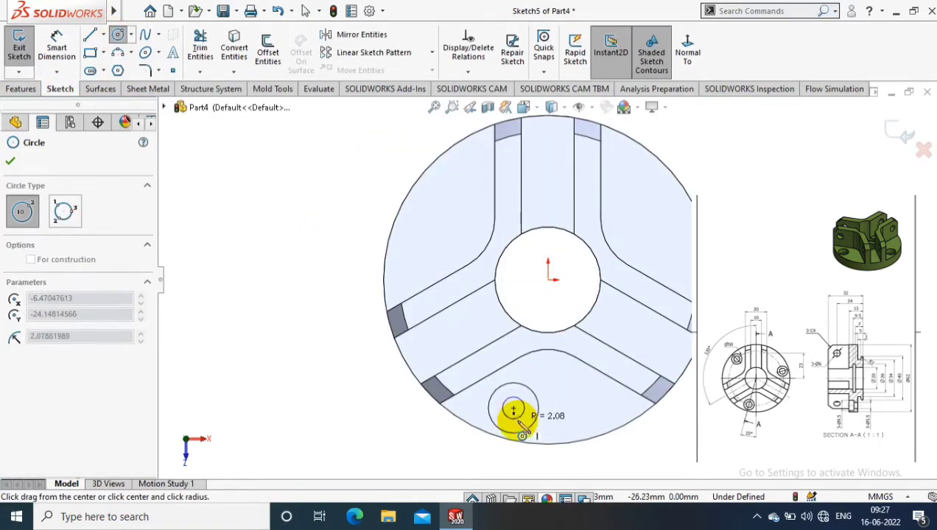
{"action": "left_click", "coordinate": [539, 416]}
{"action": "left_click", "coordinate": [56, 48]}
{"action": "left_click", "coordinate": [526, 416]}
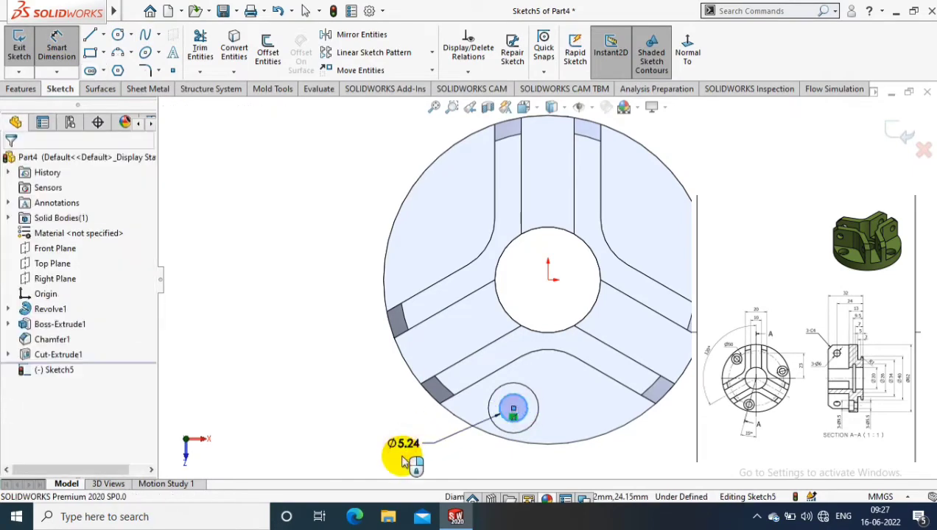
{"action": "left_click", "coordinate": [407, 444]}
{"action": "type", "text": "5.5"}
{"action": "key", "text": "Return"}
{"action": "left_click", "coordinate": [19, 155]}
Cut the Ø5.5 circle Through All as Cut-Extrude2, viewed in a tilted 3D orientation
{"action": "left_click", "coordinate": [22, 90]}
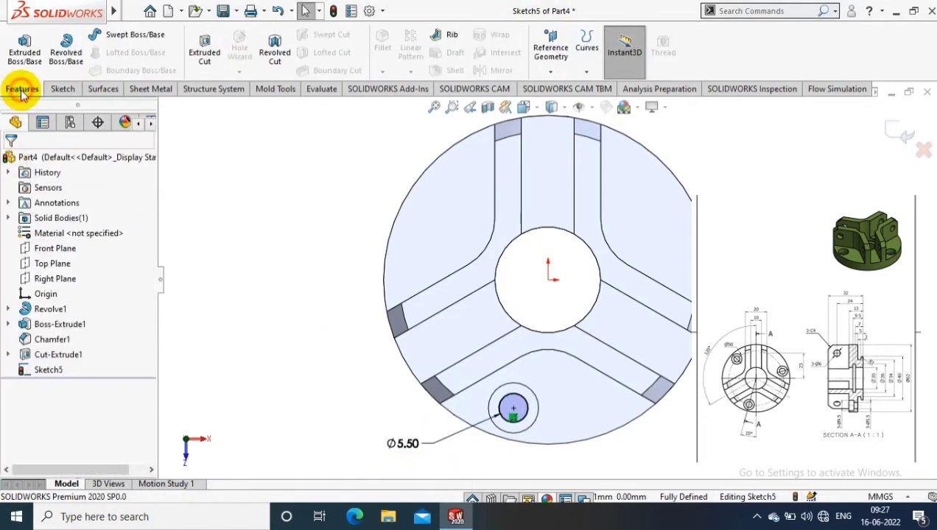
{"action": "left_click", "coordinate": [204, 48]}
{"action": "left_click", "coordinate": [44, 244]}
{"action": "left_click", "coordinate": [41, 263]}
{"action": "key", "text": "Return"}
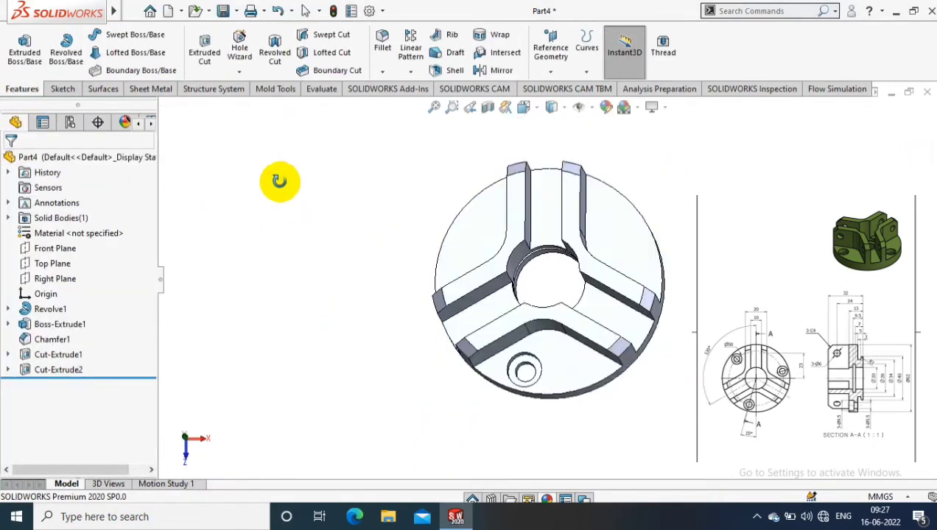
{"action": "middle_click_drag", "start_coordinate": [280, 179], "coordinate": [552, 145]}
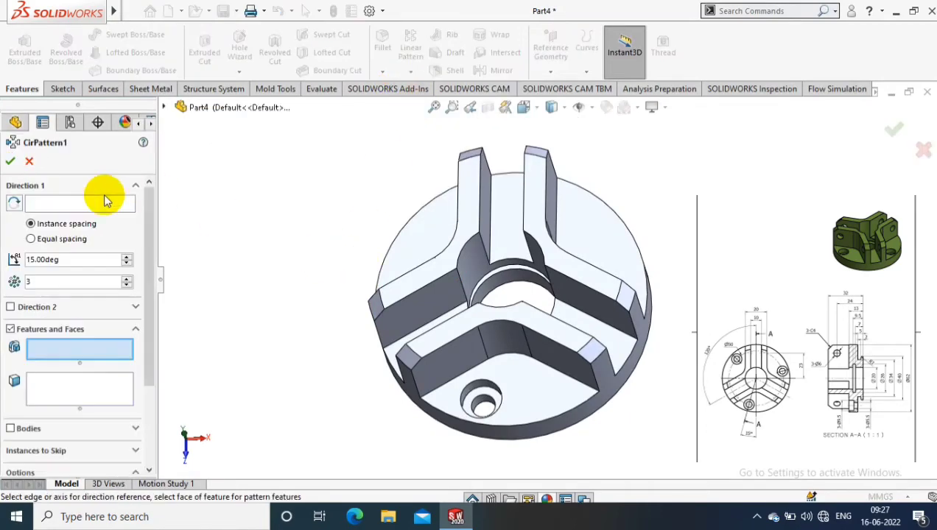
Pattern Cut-Extrude1 and Cut-Extrude2 around the central bore: 3 equal instances over 360°
{"action": "left_click", "coordinate": [506, 287]}
{"action": "left_click", "coordinate": [96, 349]}
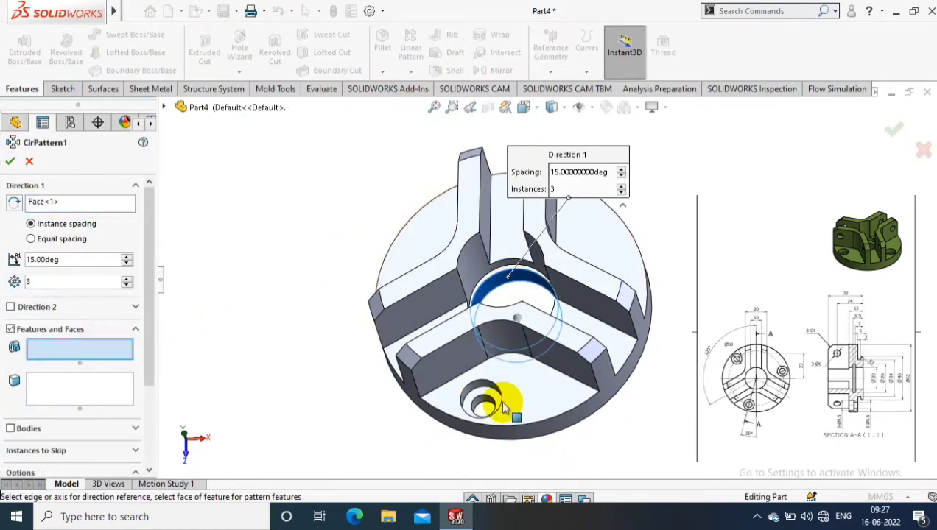
{"action": "scroll", "coordinate": [486, 394], "scroll_direction": "down", "scroll_amount": 2}
{"action": "left_click", "coordinate": [475, 389]}
{"action": "scroll", "coordinate": [475, 389], "scroll_direction": "down", "scroll_amount": 1}
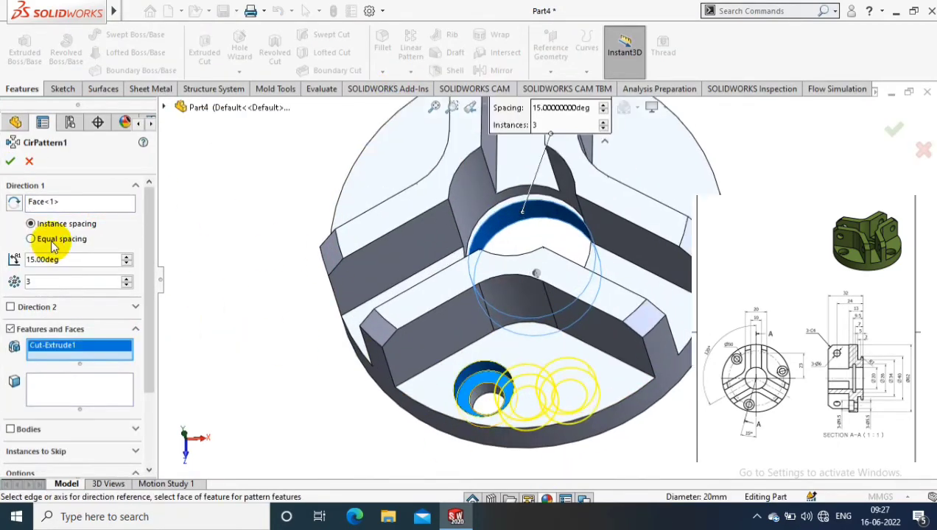
{"action": "left_click", "coordinate": [31, 239]}
{"action": "left_click", "coordinate": [16, 166]}
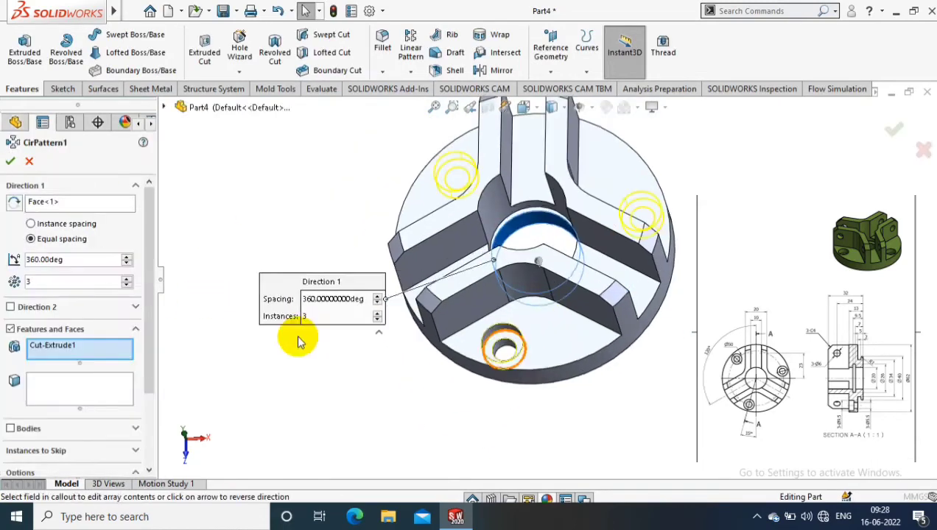
{"action": "left_click", "coordinate": [500, 343]}
{"action": "left_click", "coordinate": [11, 161]}
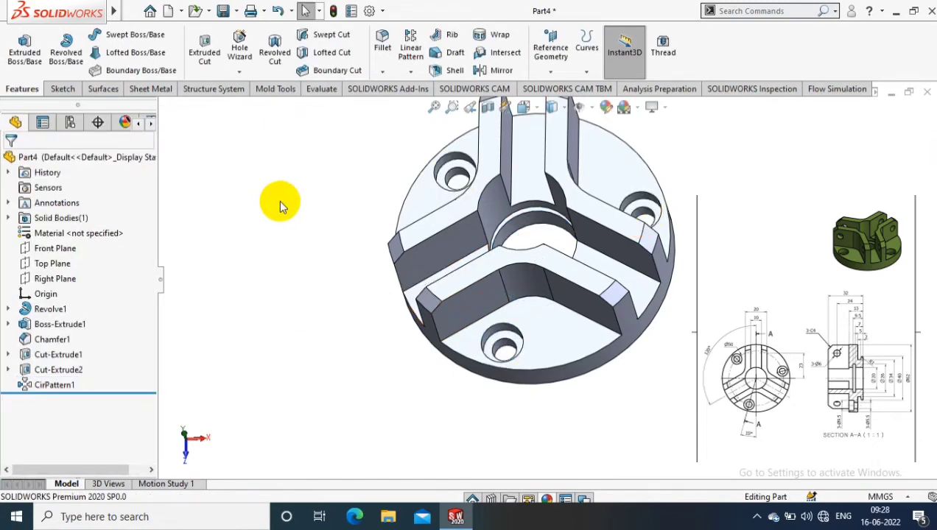
Start a sketch normal to the rib's side face and draw a circle on it
{"action": "right_click", "coordinate": [513, 318]}
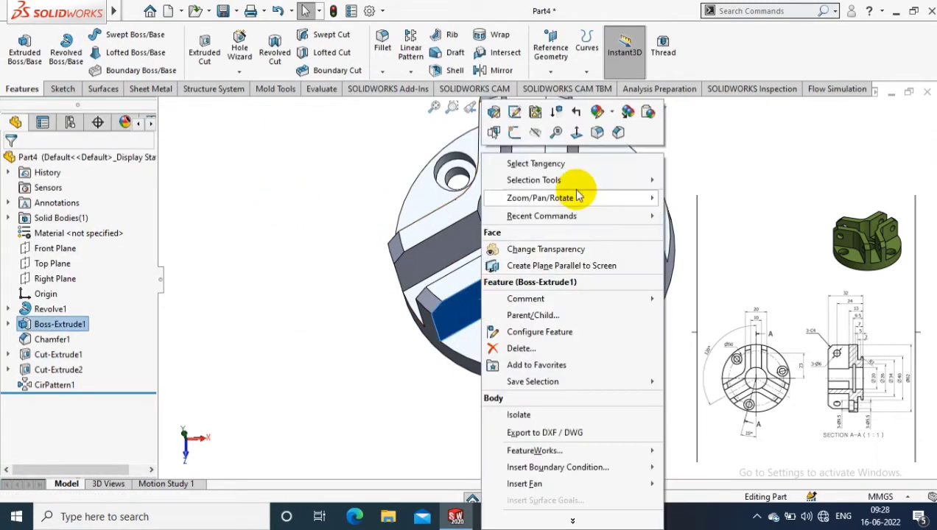
{"action": "left_click", "coordinate": [575, 133]}
{"action": "left_click", "coordinate": [63, 89]}
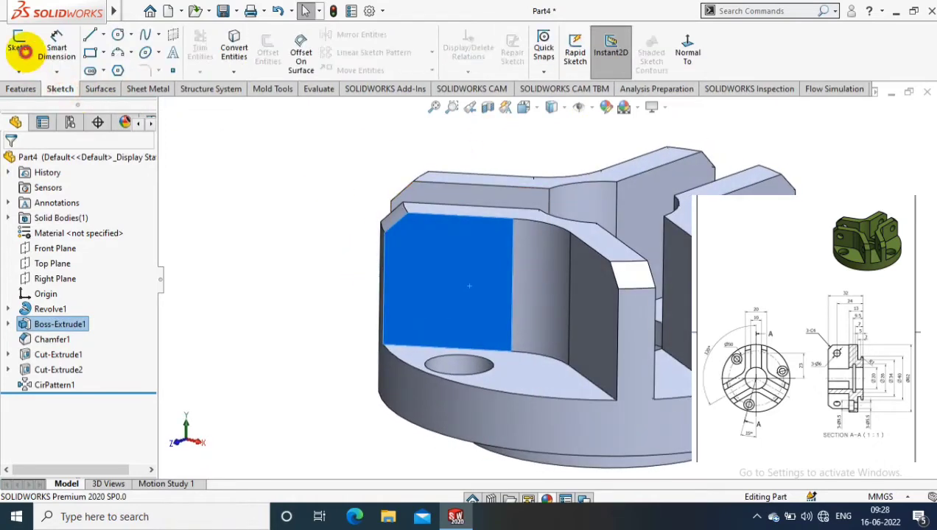
{"action": "left_click", "coordinate": [19, 48]}
{"action": "left_click", "coordinate": [687, 52]}
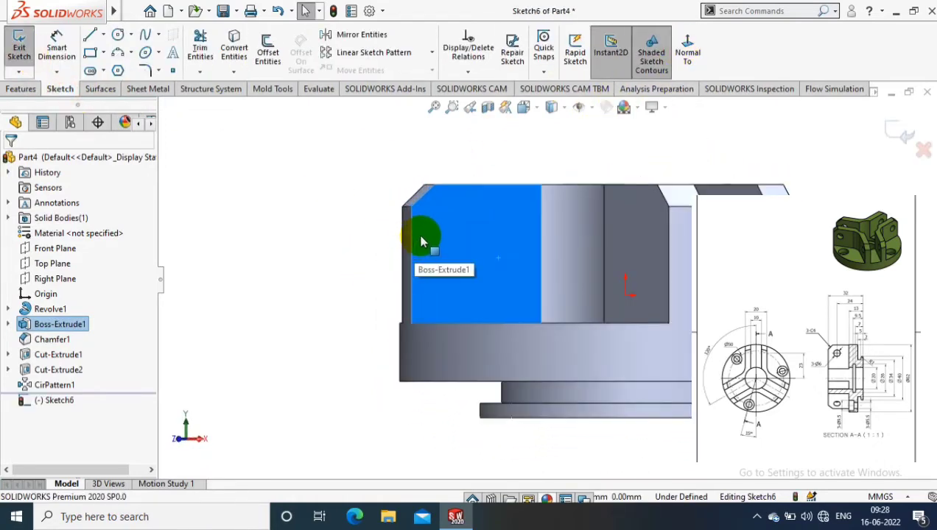
{"action": "left_click", "coordinate": [118, 35]}
{"action": "left_click", "coordinate": [452, 226]}
{"action": "left_click", "coordinate": [453, 247]}
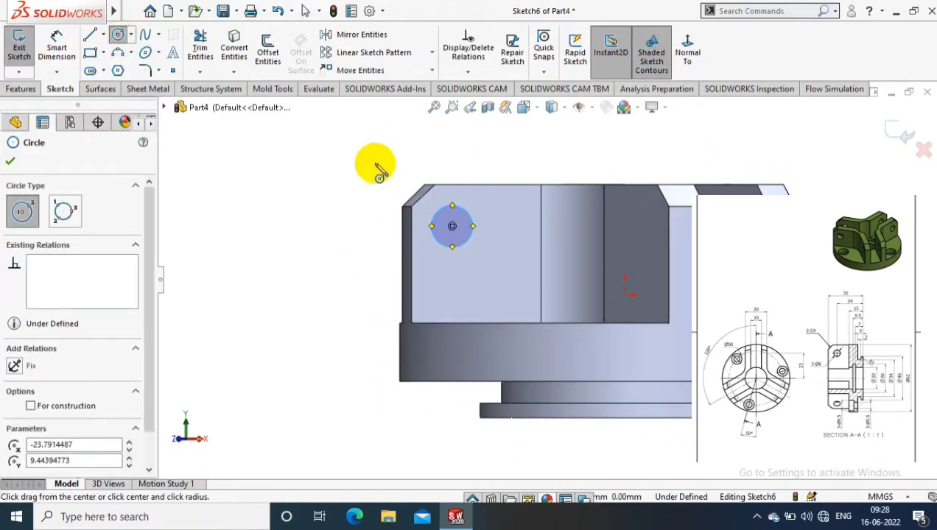
Dimension the circle centre's height from the base's bottom edge, undoing a stray zero-offset dimension
{"action": "left_click", "coordinate": [57, 48]}
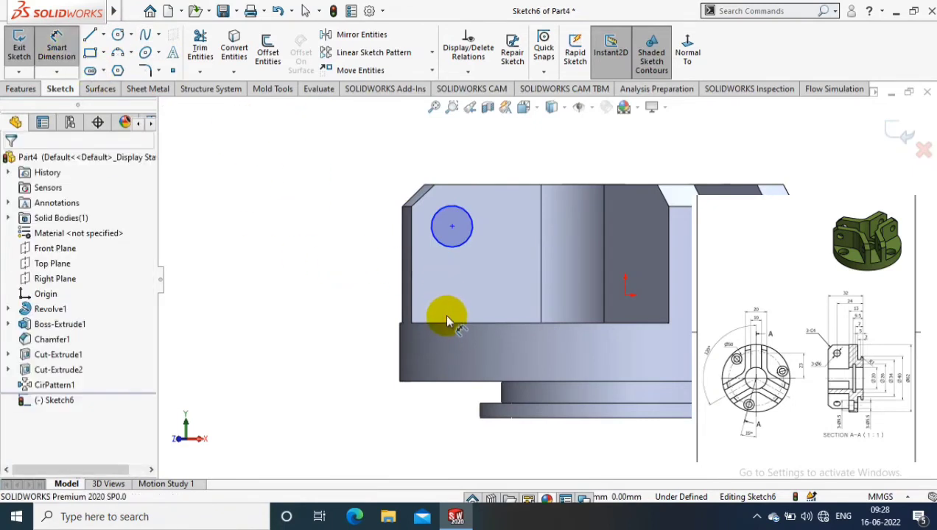
{"action": "left_click", "coordinate": [508, 415]}
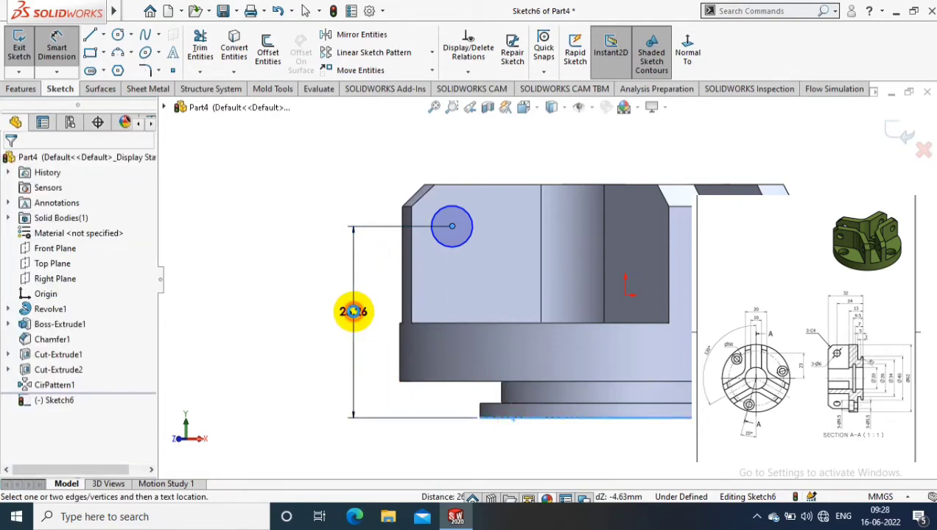
{"action": "left_click", "coordinate": [356, 312]}
{"action": "key", "text": "Return"}
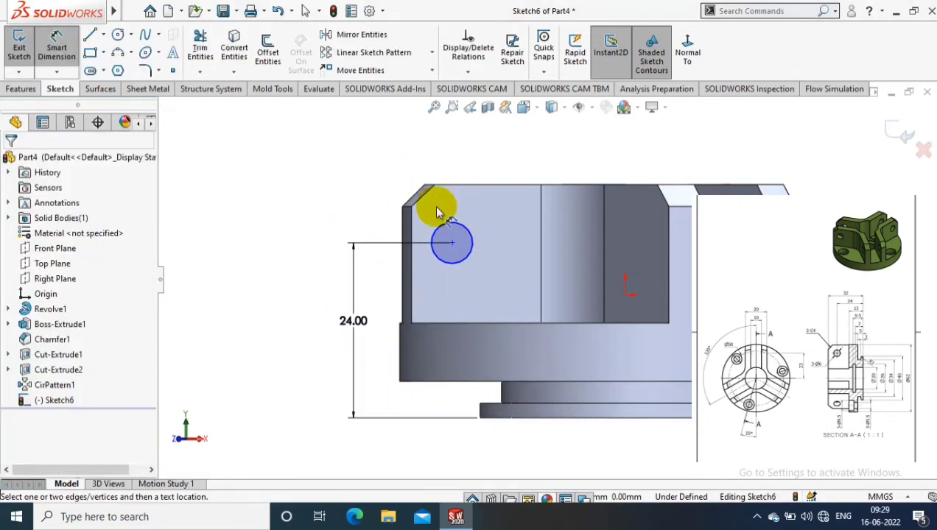
{"action": "left_click", "coordinate": [452, 247]}
{"action": "left_click", "coordinate": [434, 184]}
{"action": "left_click", "coordinate": [439, 150]}
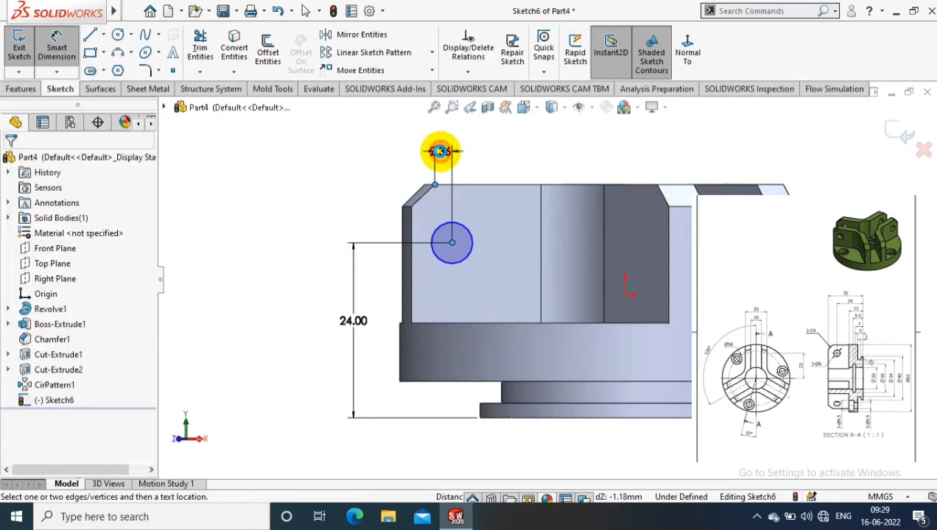
{"action": "type", "text": "0"}
{"action": "key", "text": "Return"}
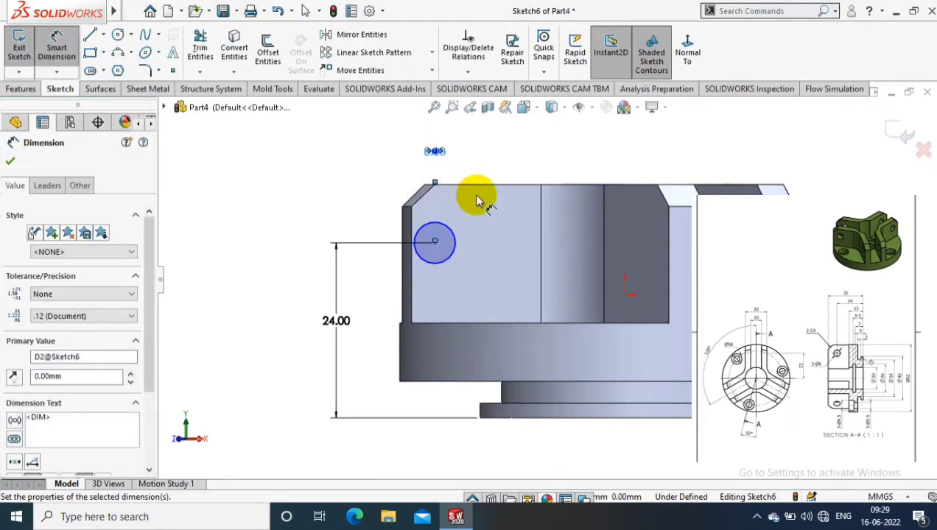
{"action": "left_click", "coordinate": [476, 200]}
{"action": "key", "text": "ctrl+z"}
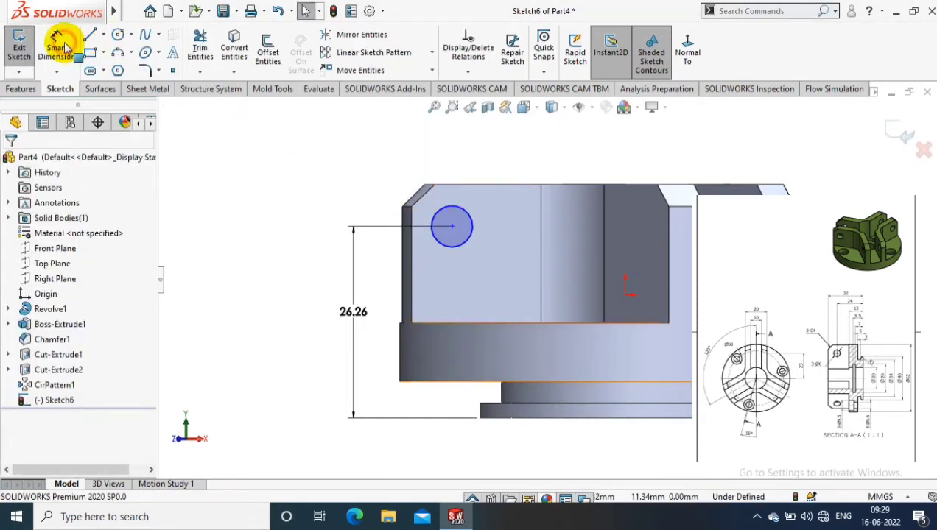
Give the circle a Ø6 diameter and place its centre 22 mm from the origin
{"action": "left_click", "coordinate": [59, 45]}
{"action": "left_click", "coordinate": [473, 238]}
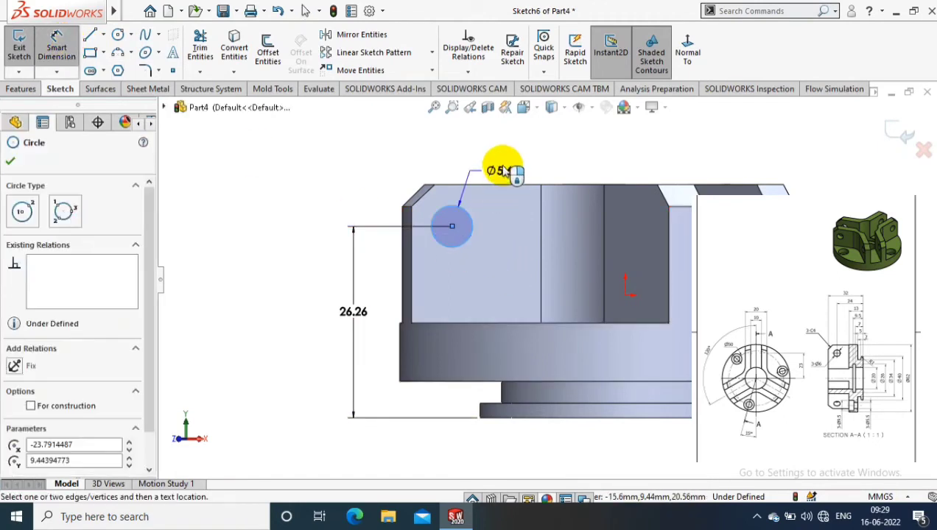
{"action": "left_click", "coordinate": [508, 167]}
{"action": "type", "text": "6"}
{"action": "key", "text": "Return"}
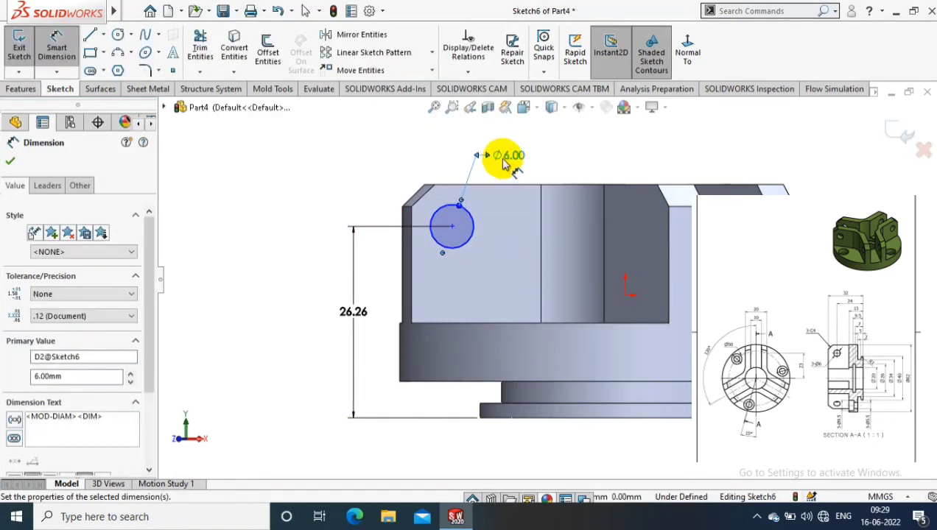
{"action": "left_click", "coordinate": [627, 297]}
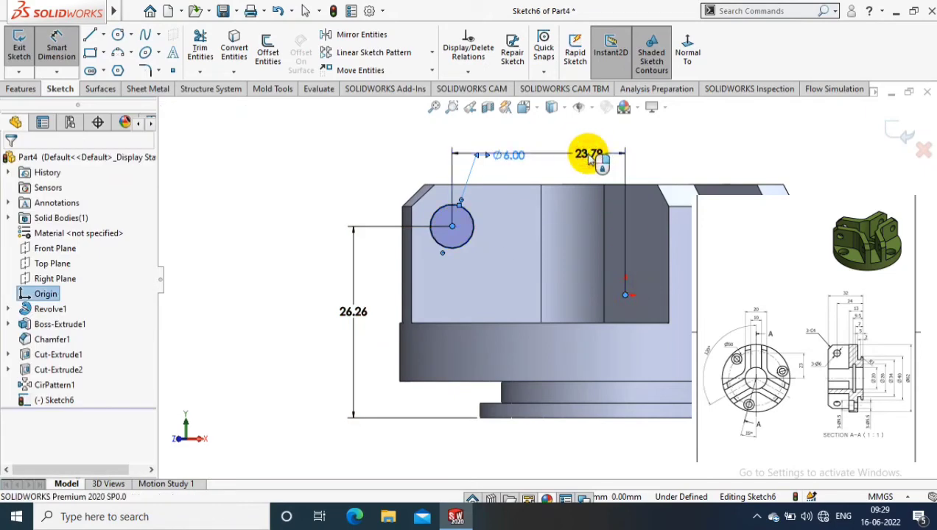
{"action": "left_click", "coordinate": [588, 153]}
{"action": "type", "text": "20"}
{"action": "key", "text": "Return"}
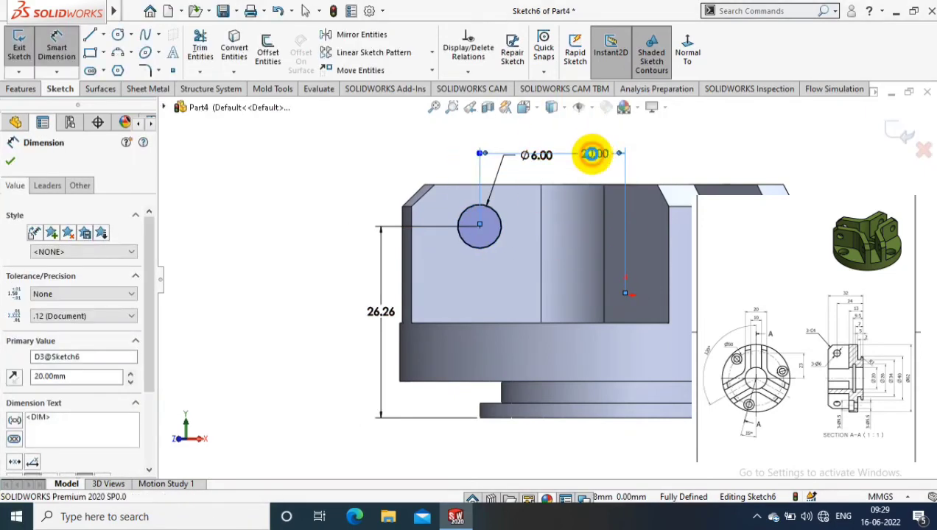
{"action": "double_click", "coordinate": [591, 153]}
{"action": "type", "text": "22"}
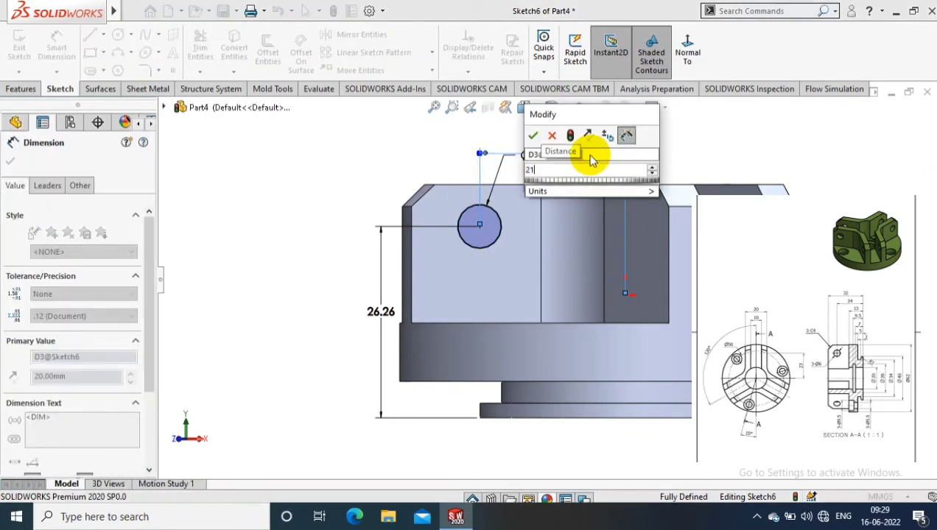
{"action": "key", "text": "Return"}
Exit Sketch6 and orbit the part back to a 3D view
{"action": "left_click", "coordinate": [902, 134]}
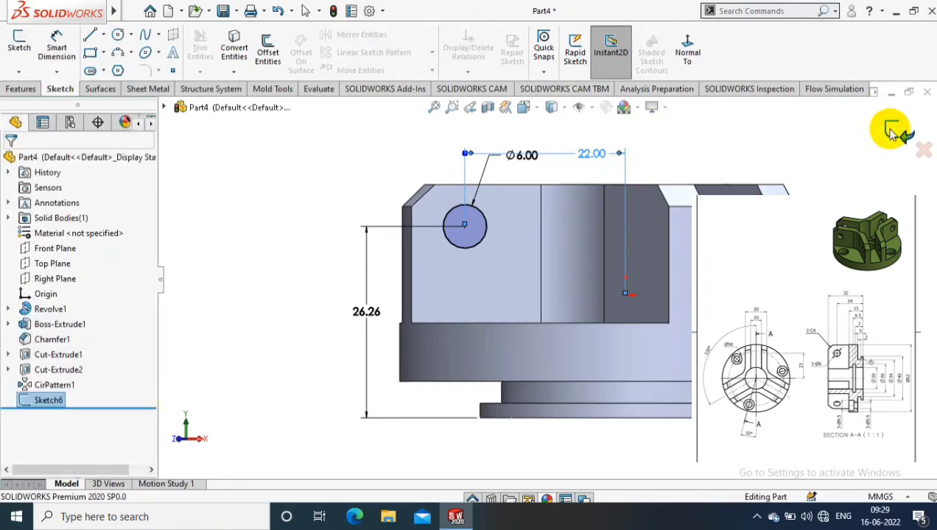
{"action": "middle_click_drag", "start_coordinate": [508, 132], "coordinate": [464, 178]}
{"action": "left_click", "coordinate": [21, 90]}
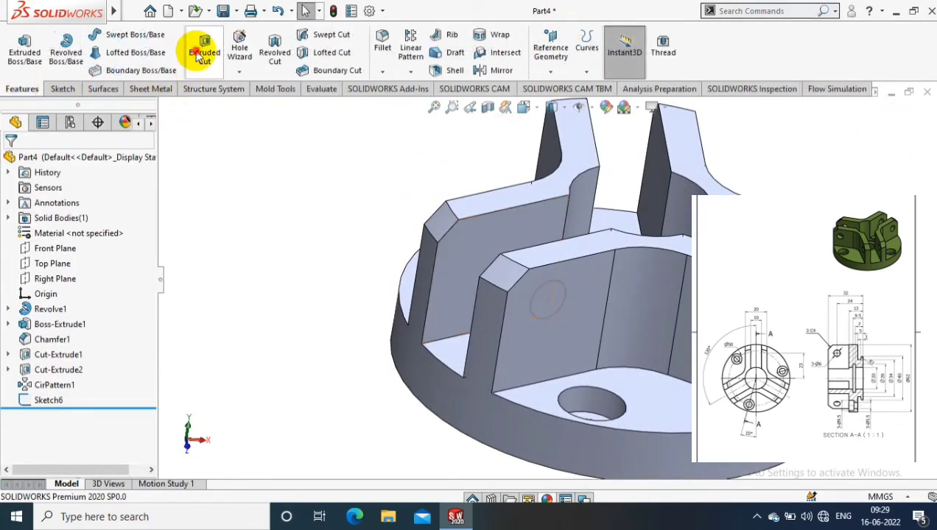
Extrude-cut the Ø6 circle into the rib with the Up To Next end condition
{"action": "left_click", "coordinate": [196, 44]}
{"action": "left_click", "coordinate": [560, 265]}
{"action": "mouse_move", "coordinate": [560, 268]}
{"action": "middle_mouse_down"}
{"action": "mouse_move", "coordinate": [584, 328]}
{"action": "mouse_move", "coordinate": [565, 428]}
{"action": "middle_mouse_up"}
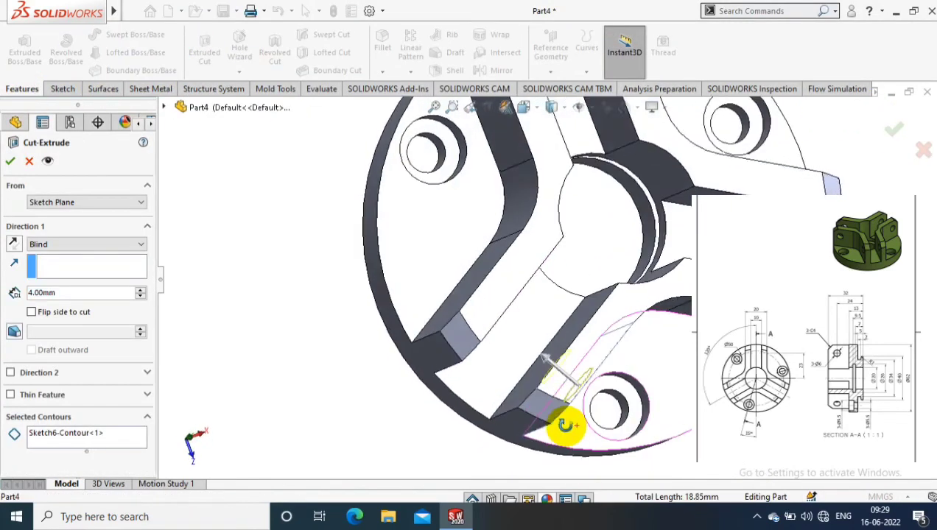
{"action": "left_click", "coordinate": [98, 244]}
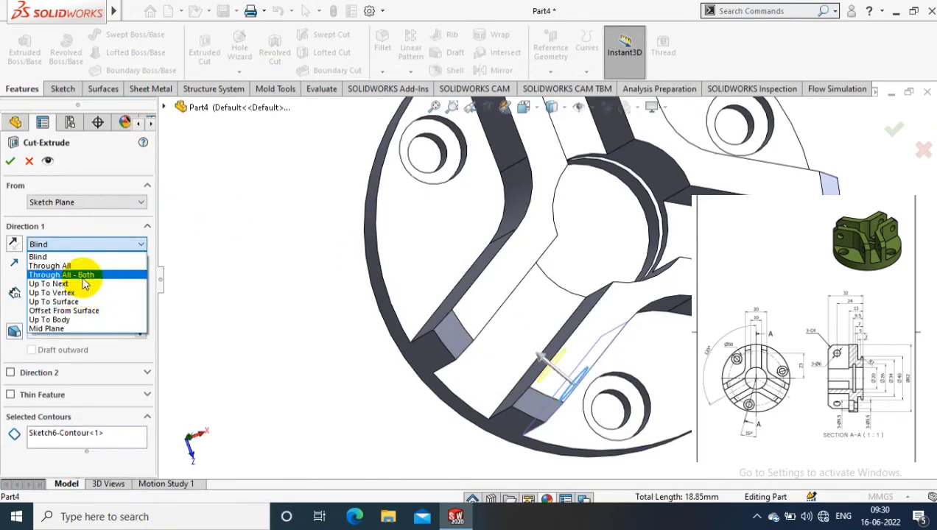
{"action": "left_click", "coordinate": [81, 283]}
{"action": "key", "text": "Return"}
{"action": "mouse_move", "coordinate": [226, 127]}
{"action": "middle_mouse_down"}
{"action": "mouse_move", "coordinate": [564, 246]}
{"action": "mouse_move", "coordinate": [661, 199]}
{"action": "middle_mouse_up"}
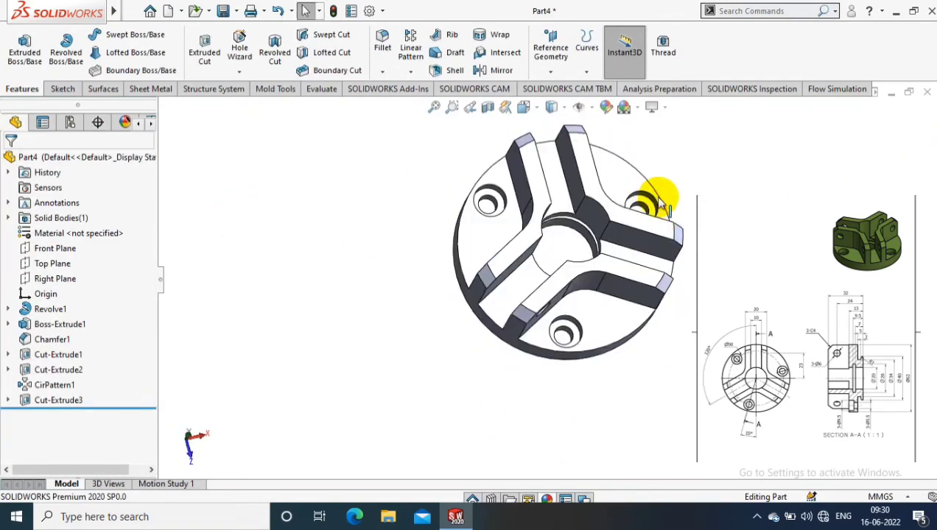
Circular-pattern Cut-Extrude3 around the central round face into three copies
{"action": "left_click", "coordinate": [410, 70]}
{"action": "left_click", "coordinate": [428, 104]}
{"action": "middle_click_drag", "start_coordinate": [440, 221], "coordinate": [440, 289]}
{"action": "left_click", "coordinate": [440, 290]}
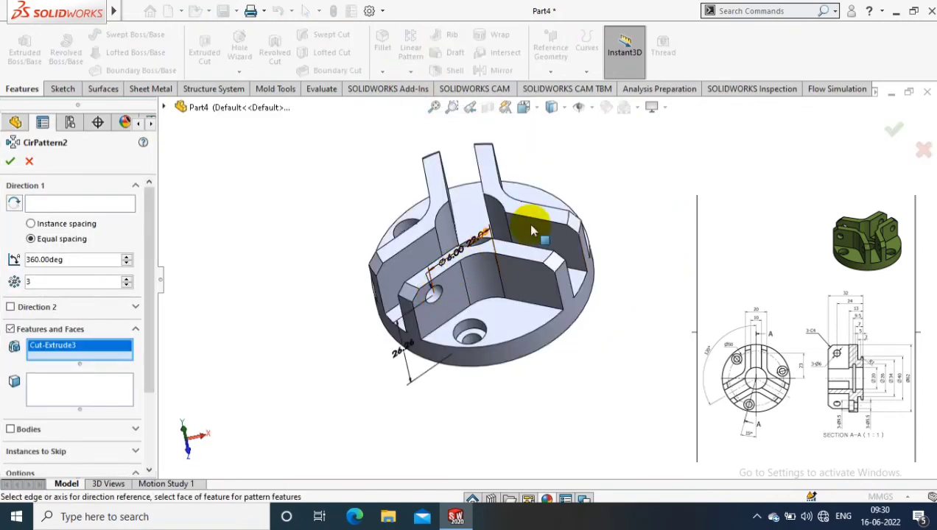
{"action": "left_click", "coordinate": [114, 203]}
{"action": "left_click", "coordinate": [449, 222]}
{"action": "mouse_move", "coordinate": [451, 224]}
{"action": "middle_mouse_down"}
{"action": "mouse_move", "coordinate": [448, 280]}
{"action": "mouse_move", "coordinate": [457, 231]}
{"action": "middle_mouse_up"}
{"action": "left_click", "coordinate": [11, 162]}
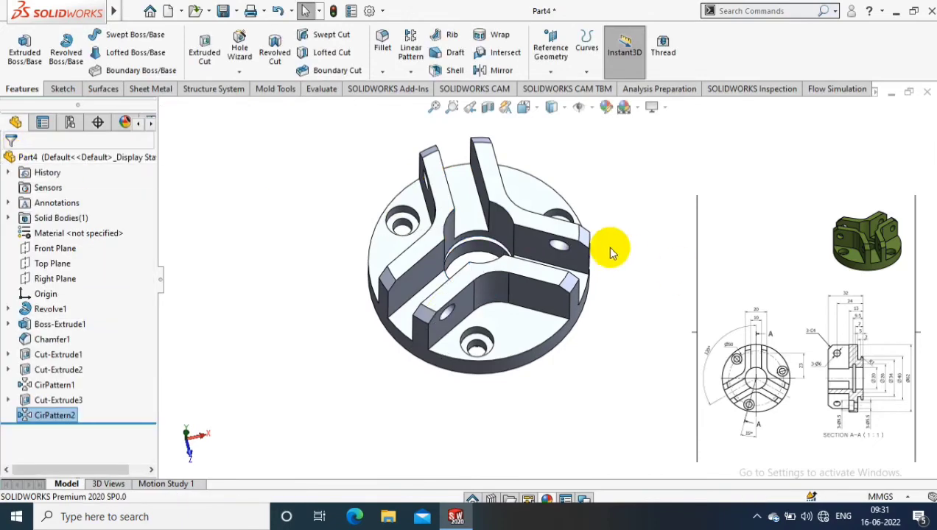
Mirror the patterned cross-holes about the Right Plane as Mirror1
{"action": "left_click", "coordinate": [410, 72]}
{"action": "mouse_move", "coordinate": [665, 171]}
{"action": "middle_mouse_down"}
{"action": "mouse_move", "coordinate": [581, 217]}
{"action": "mouse_move", "coordinate": [585, 262]}
{"action": "mouse_move", "coordinate": [578, 203]}
{"action": "middle_mouse_up"}
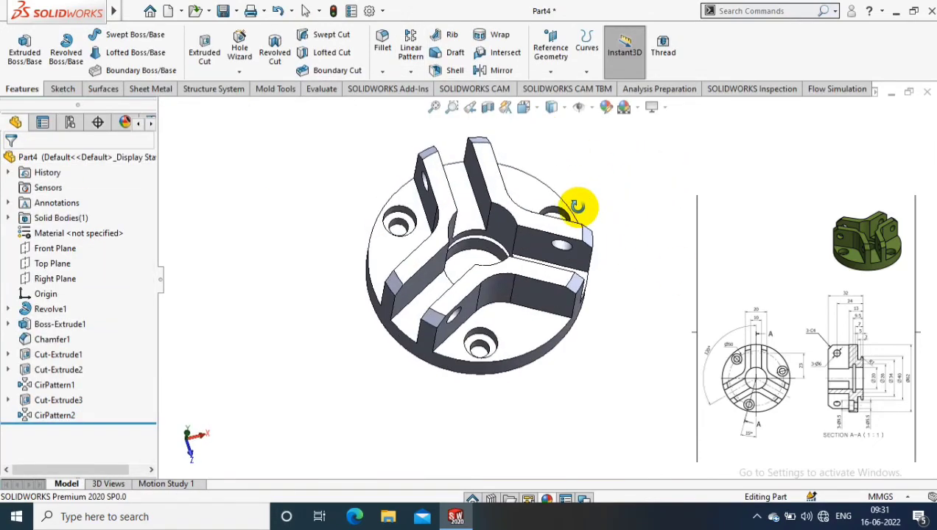
{"action": "left_click", "coordinate": [59, 280]}
{"action": "key", "text": "m"}
{"action": "left_click", "coordinate": [11, 155]}
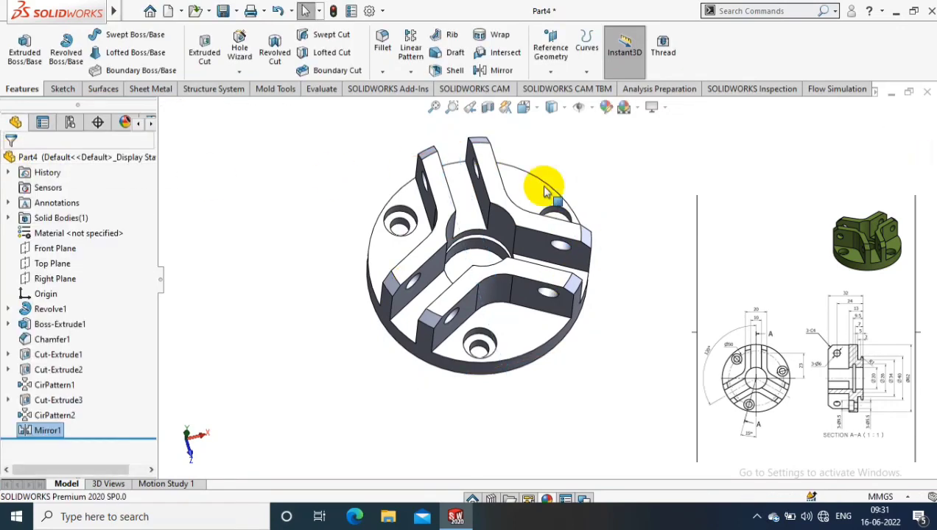
{"action": "mouse_move", "coordinate": [539, 184]}
{"action": "middle_mouse_down"}
{"action": "mouse_move", "coordinate": [752, 164]}
{"action": "mouse_move", "coordinate": [618, 355]}
{"action": "middle_mouse_up"}
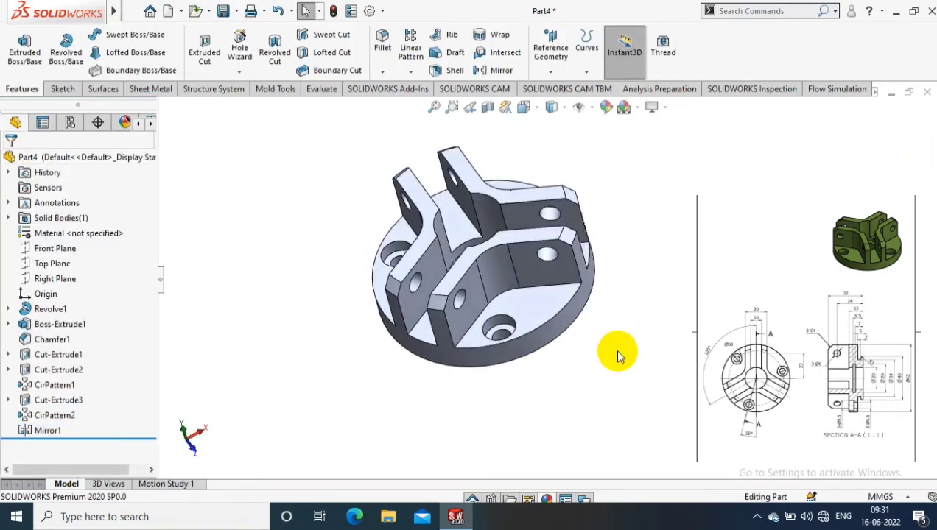
Apply a bright green appearance to the whole part through Appearances > Part
{"action": "right_click", "coordinate": [528, 258]}
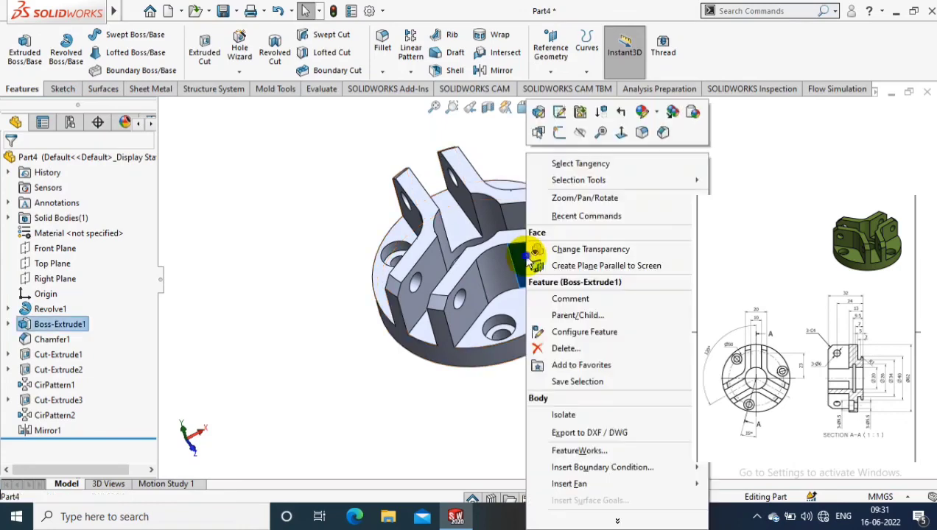
{"action": "left_click", "coordinate": [652, 119]}
{"action": "left_click", "coordinate": [649, 174]}
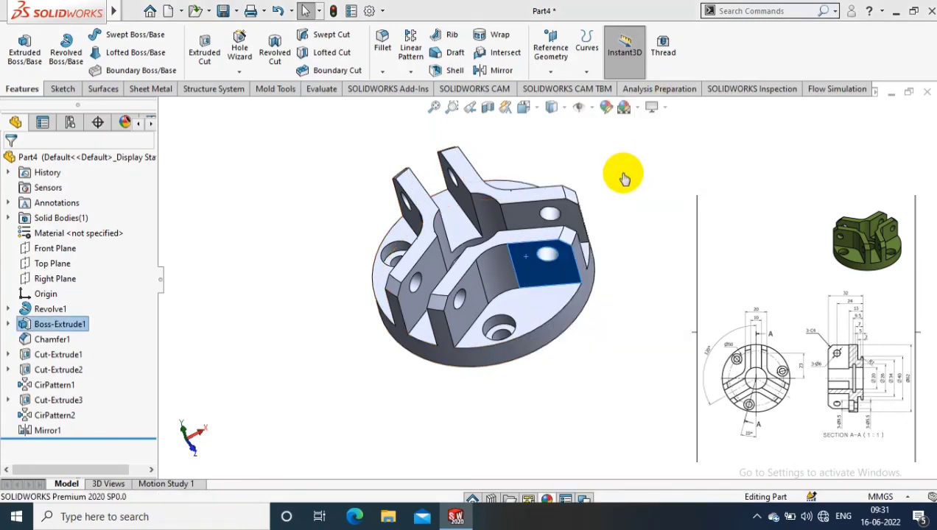
{"action": "left_click", "coordinate": [72, 446]}
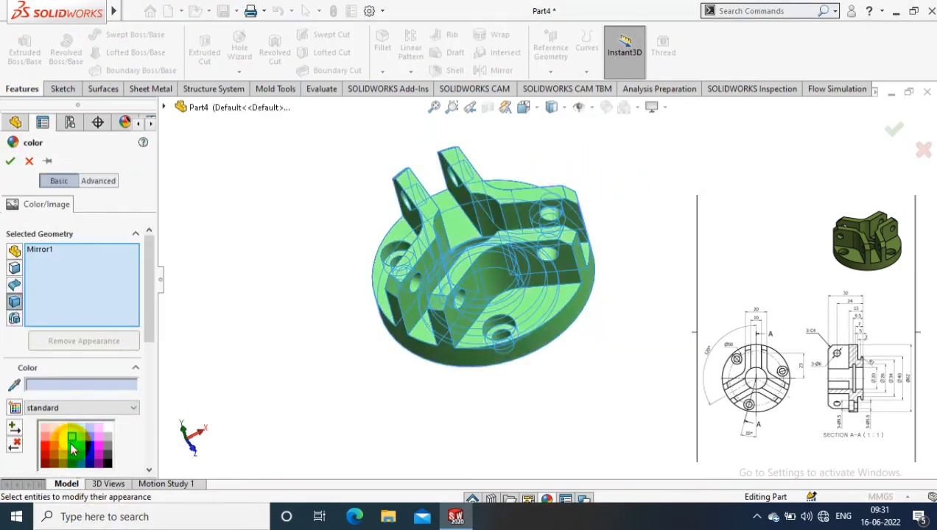
{"action": "left_click", "coordinate": [10, 160]}
{"action": "mouse_move", "coordinate": [632, 266]}
{"action": "middle_mouse_down"}
{"action": "mouse_move", "coordinate": [661, 215]}
{"action": "mouse_move", "coordinate": [650, 236]}
{"action": "middle_mouse_up"}
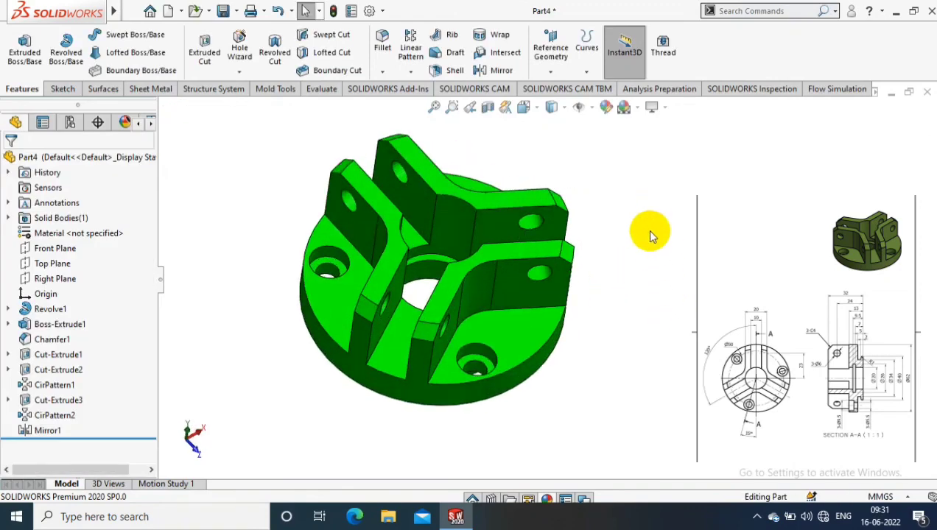